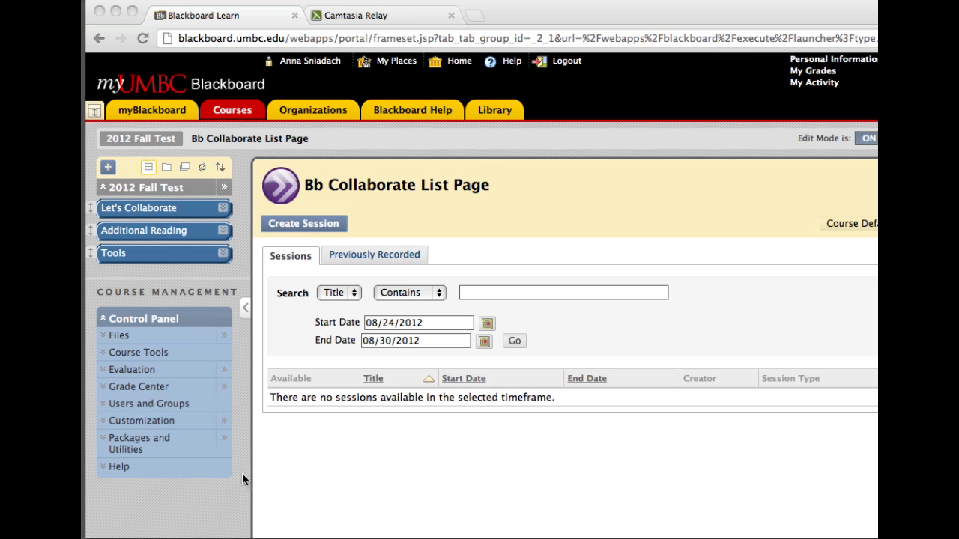
# Step: Enable iTunes U for the 2012 Fall Test course through its course tools
pyautogui.click(277, 451)
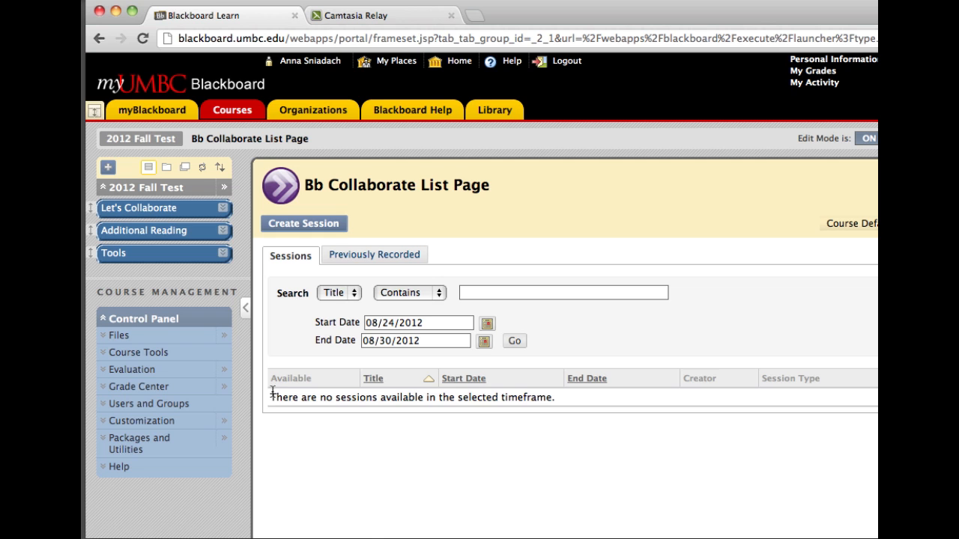
pyautogui.click(133, 357)
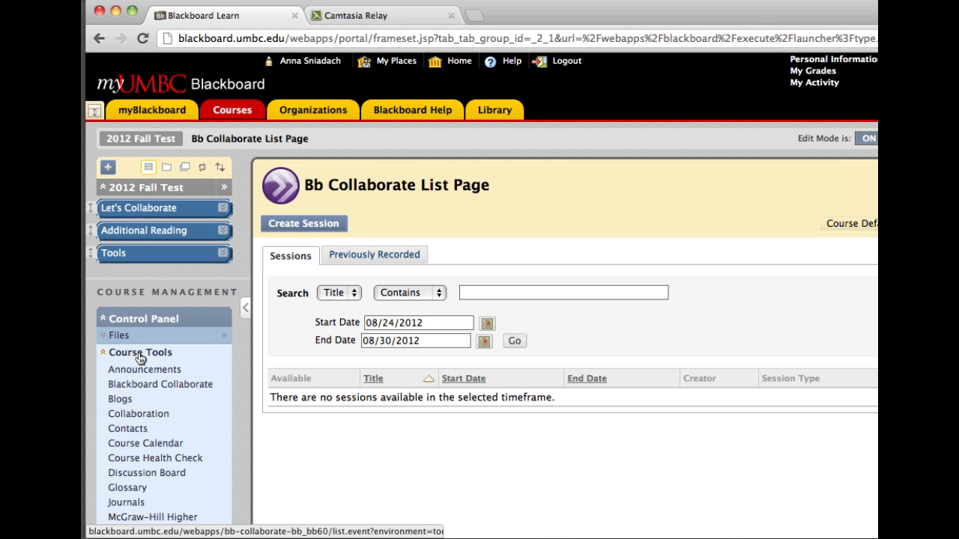
pyautogui.scroll(-3, 160, 359)
pyautogui.scroll(-3, 246, 375)
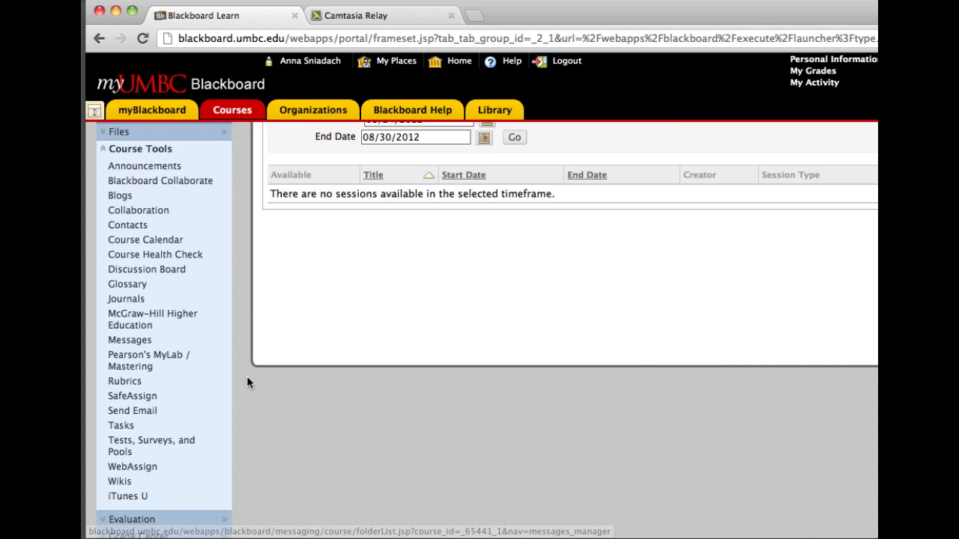
pyautogui.click(127, 413)
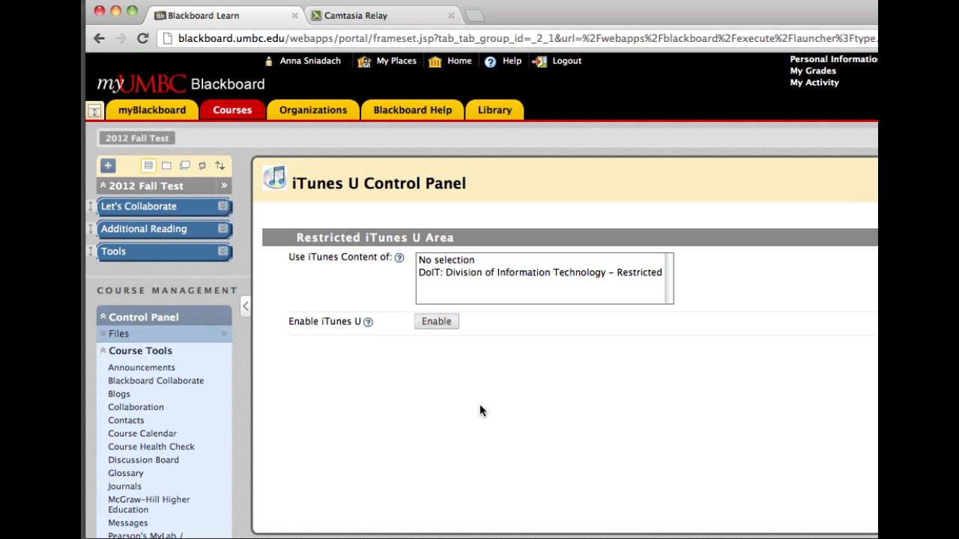
pyautogui.click(435, 323)
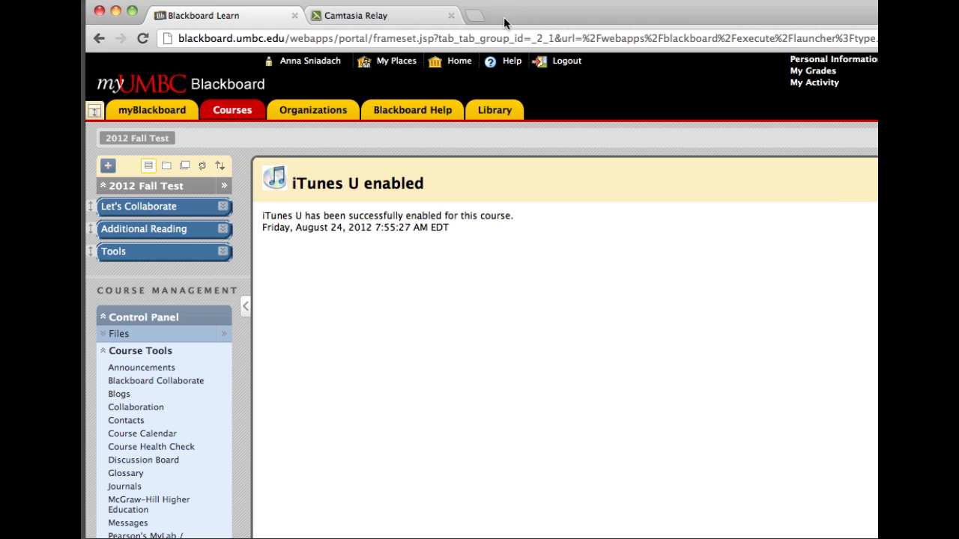
# Step: Load itunes.umbc.edu/auth in a new browser tab and allow the external request to launch iTunes
pyautogui.click(475, 16)
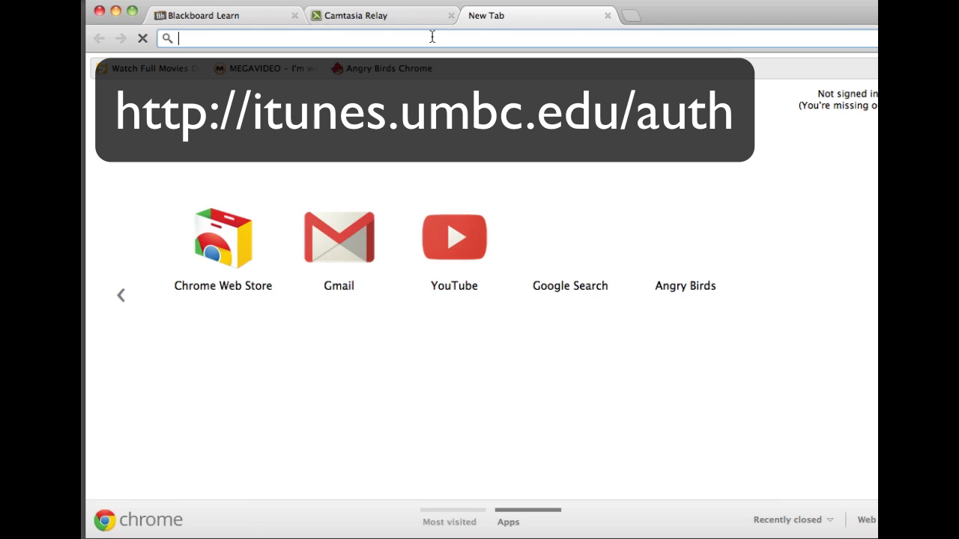
pyautogui.write('i')
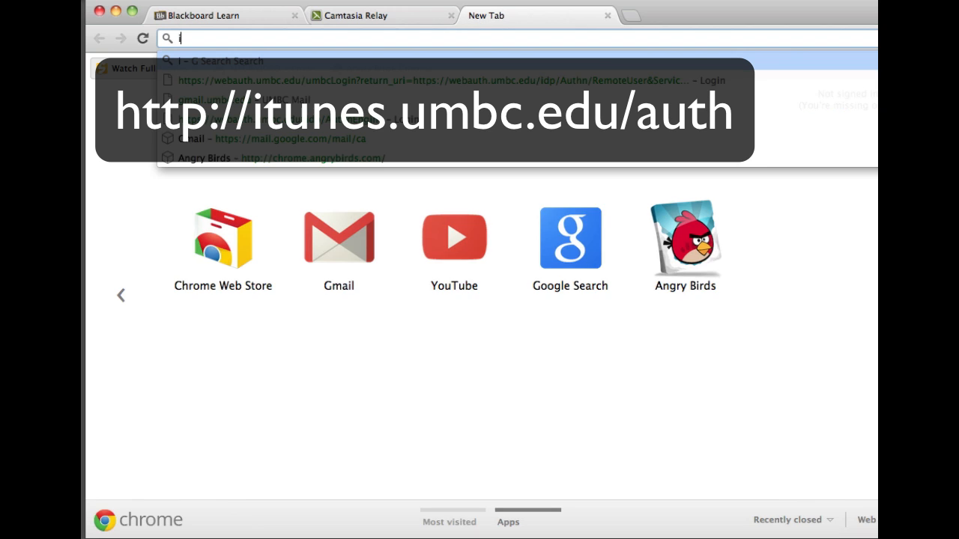
pyautogui.write('tunes.')
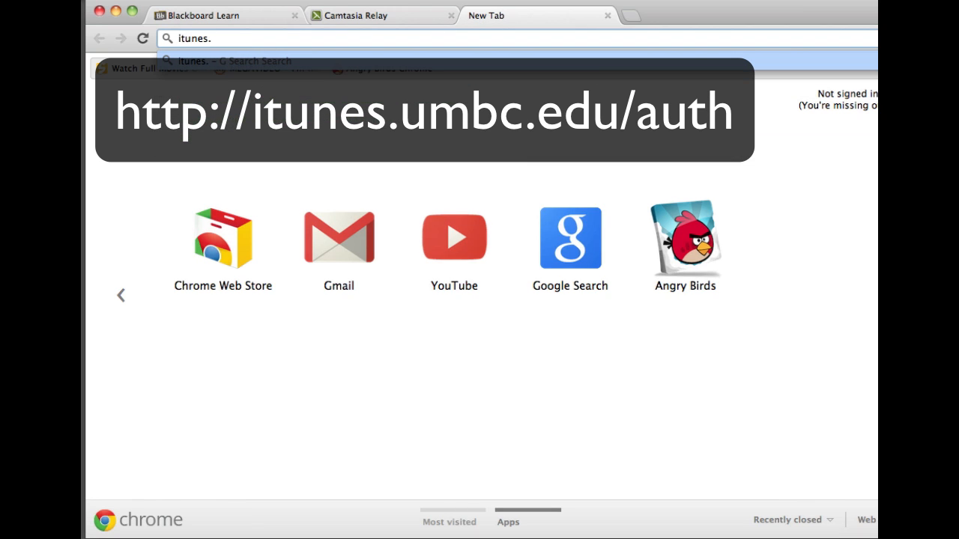
pyautogui.write('umbc.edu')
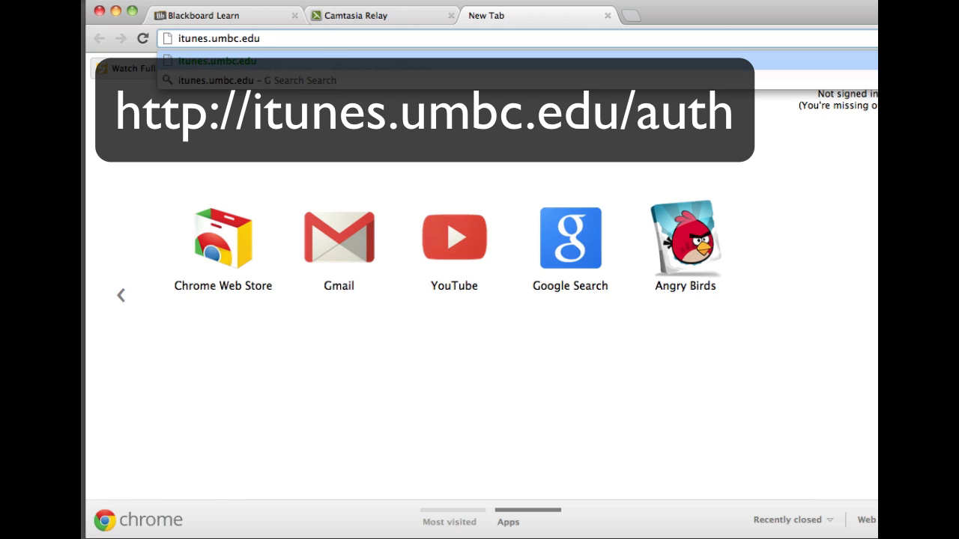
pyautogui.write('/auth')
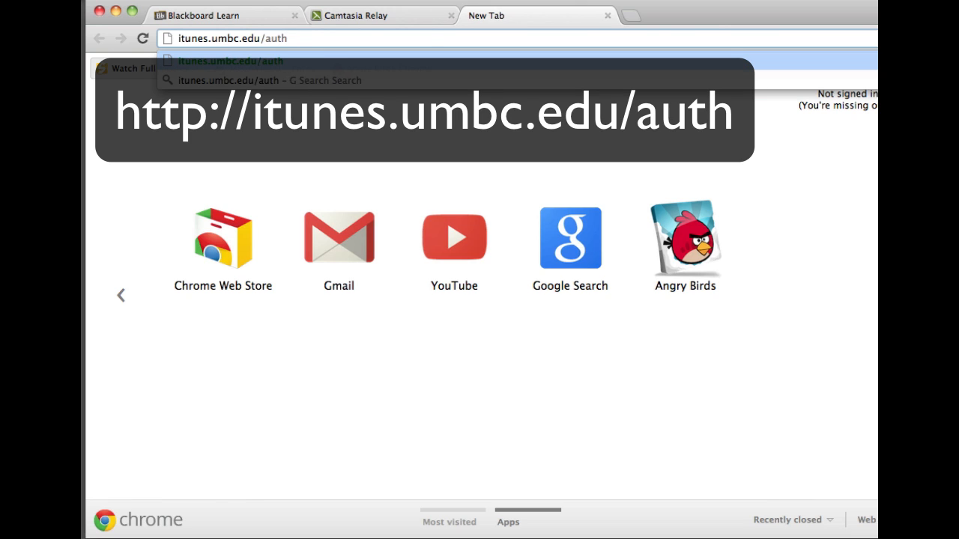
pyautogui.press('Return')
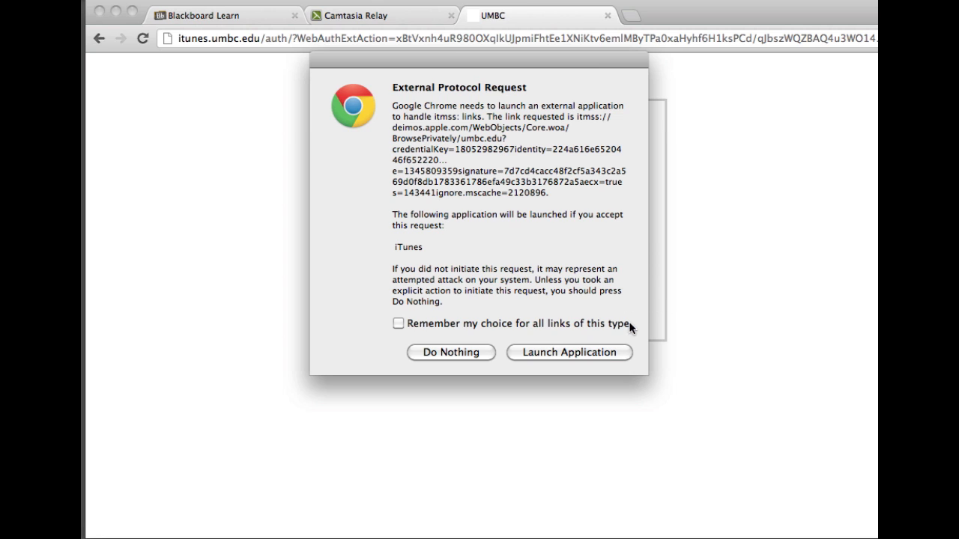
pyautogui.click(607, 356)
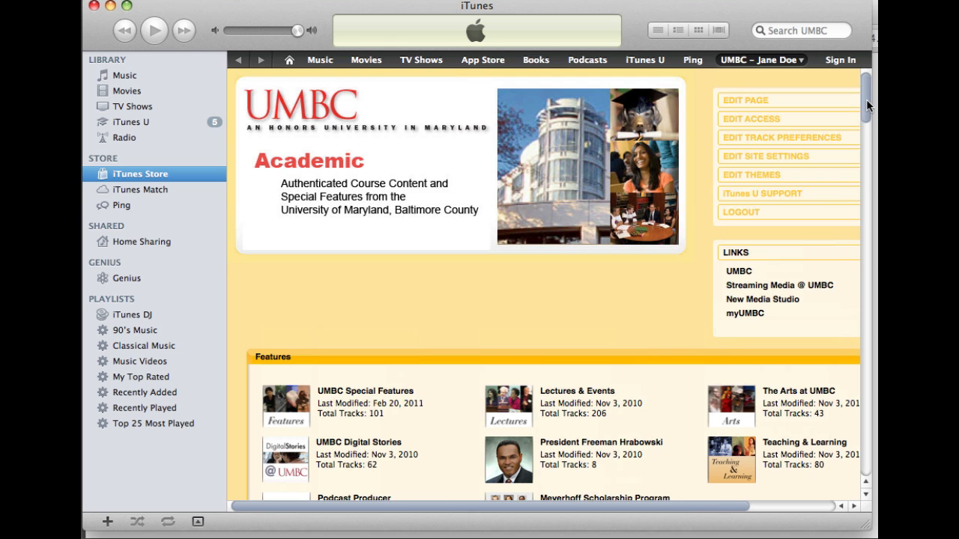
# Step: Open the 2012 Fall Test course from the UMBC course list and copy the link of its Group 1
pyautogui.moveTo(864, 95); pyautogui.dragTo(869, 140)
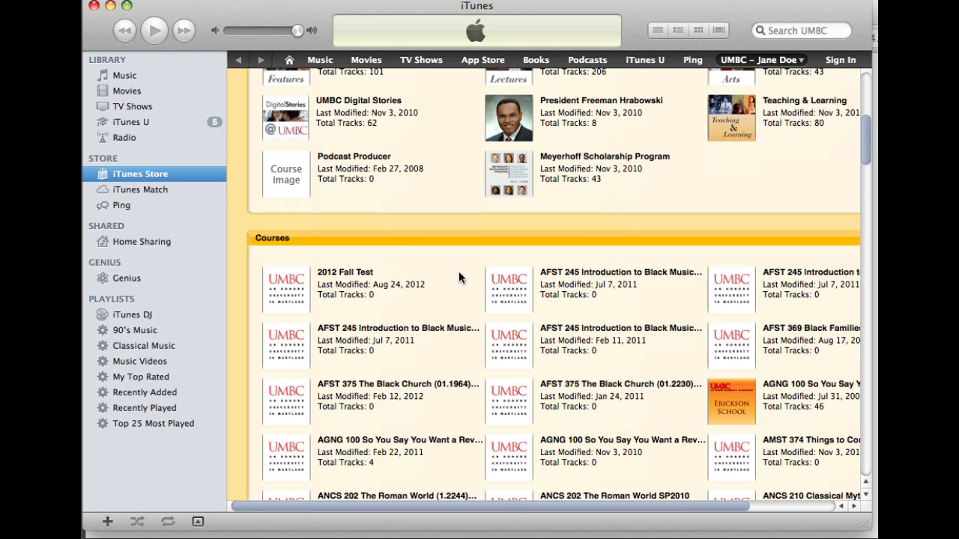
pyautogui.click(349, 276)
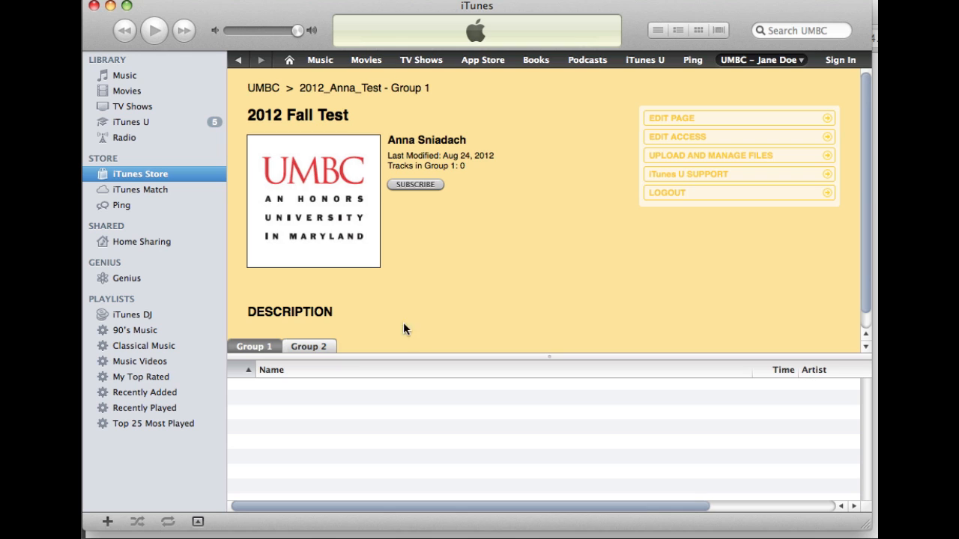
pyautogui.click(301, 346)
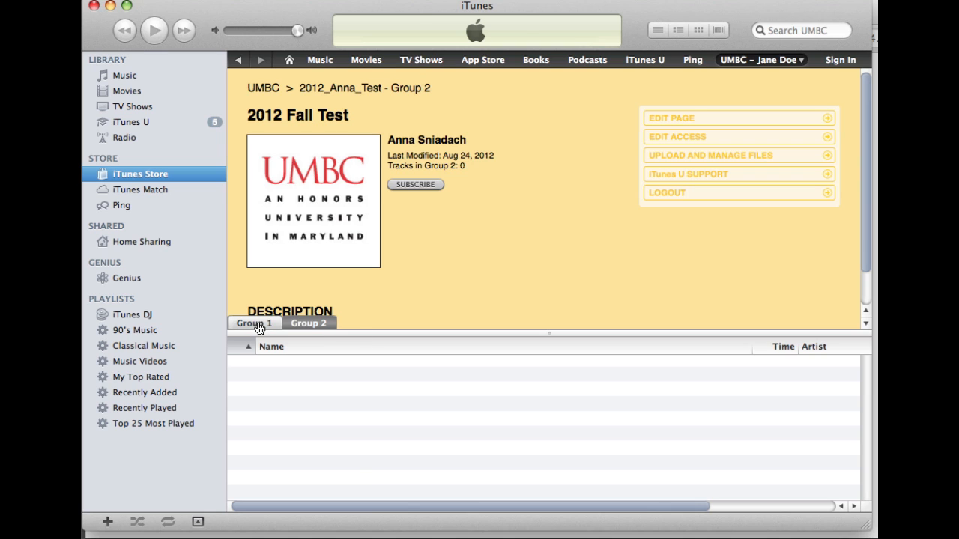
pyautogui.click(258, 328)
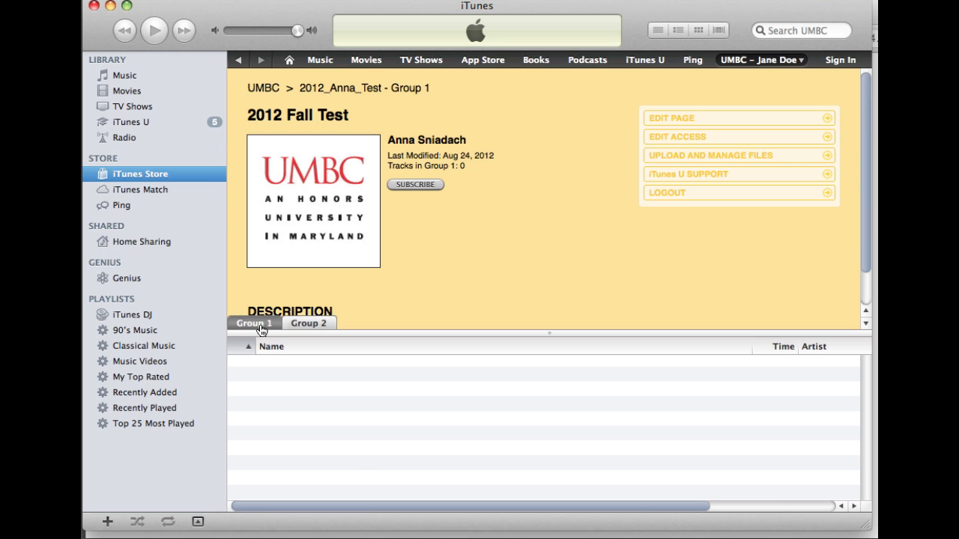
pyautogui.rightClick(260, 328)
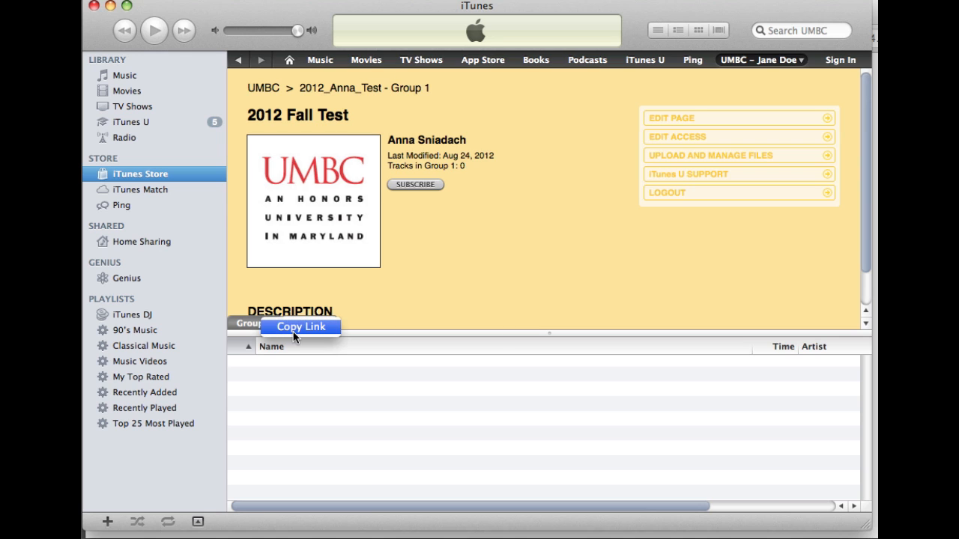
pyautogui.click(293, 328)
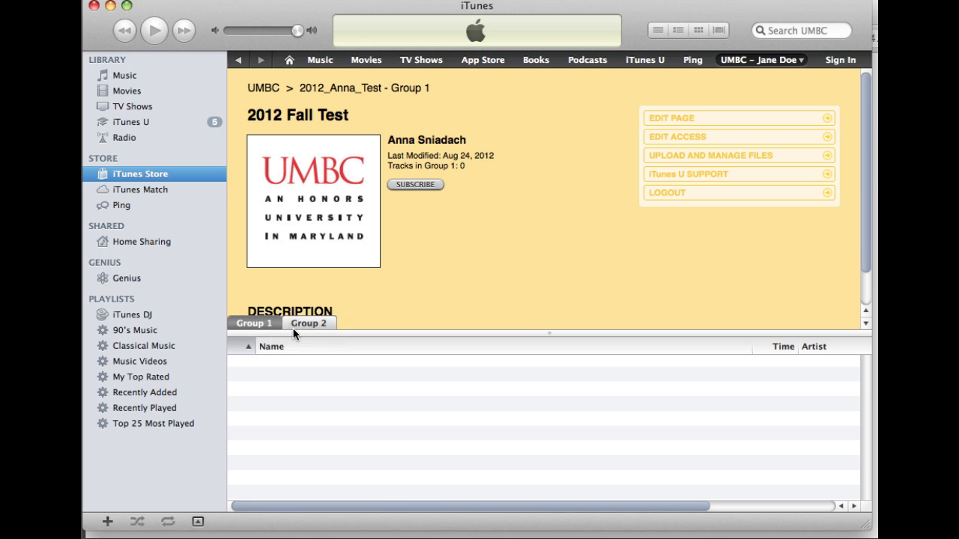
# Step: Switch to the untitled text document, paste the copied link below the existing one, and select its final number without the leading zero
pyautogui.press('super+Tab')
pyautogui.press('super+Tab')
pyautogui.press('super+Tab')
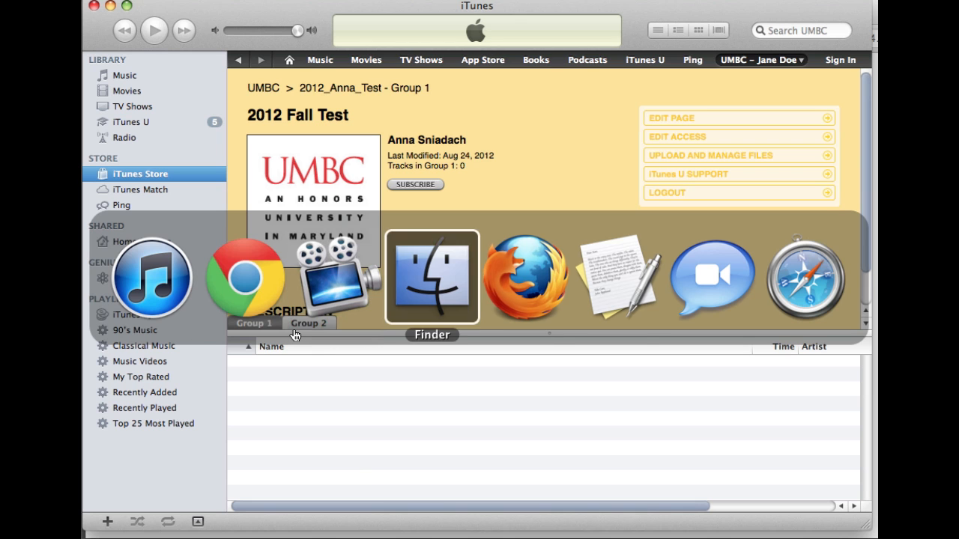
pyautogui.press('super+Tab')
pyautogui.press('super+Tab')
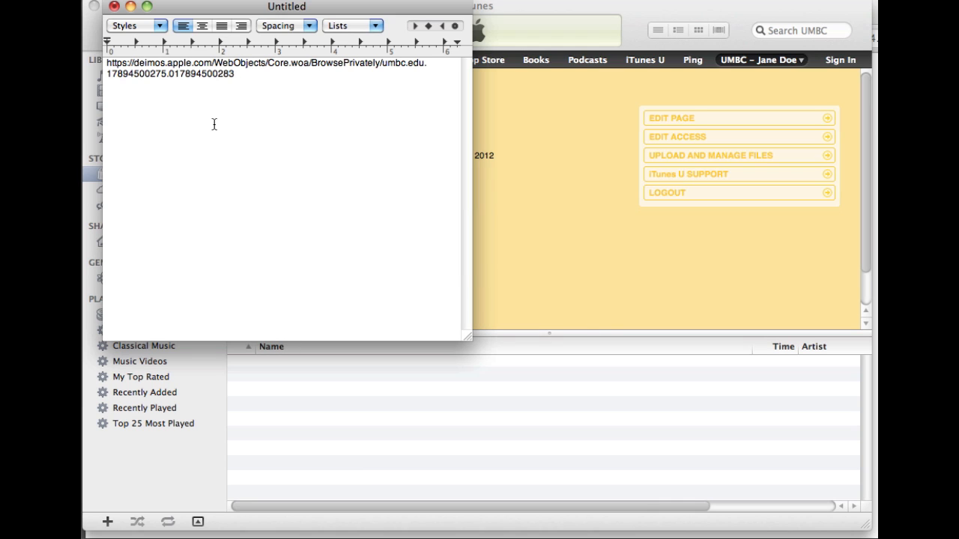
pyautogui.press('Return')
pyautogui.write('v')
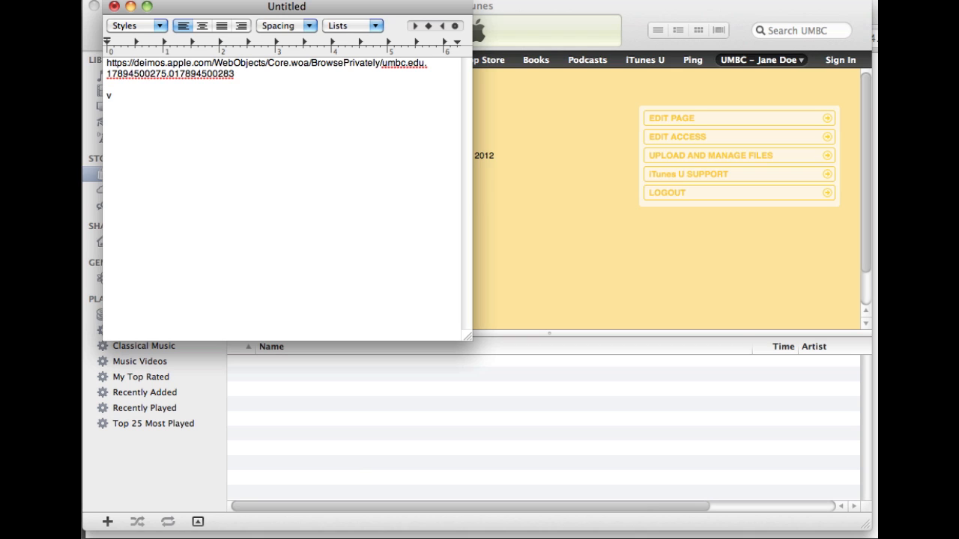
pyautogui.press('BackSpace')
pyautogui.write('https://deimos.apple.com/WebObjects/Core.woa/BrowsePrivately/umbc.edu.18054702308.018054702315')
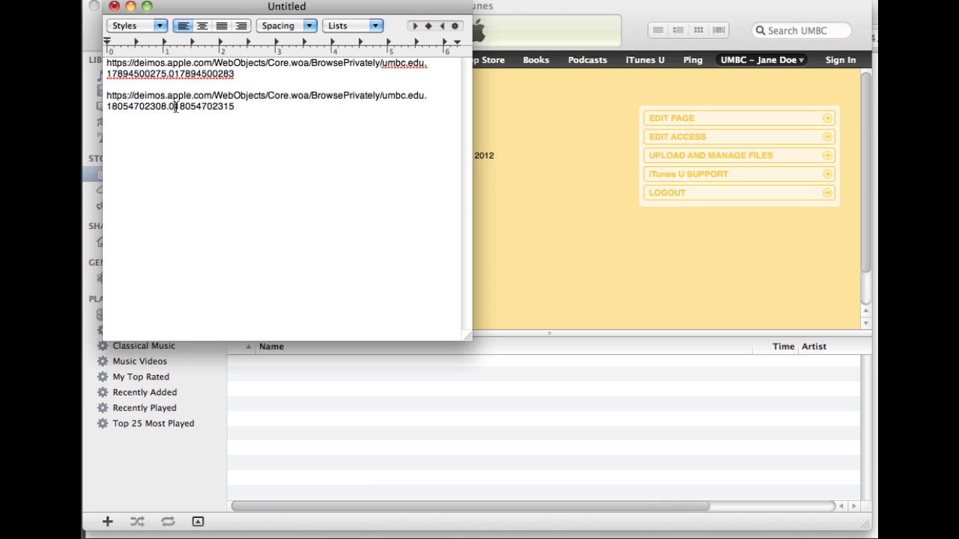
pyautogui.moveTo(177, 107); pyautogui.dragTo(237, 112)
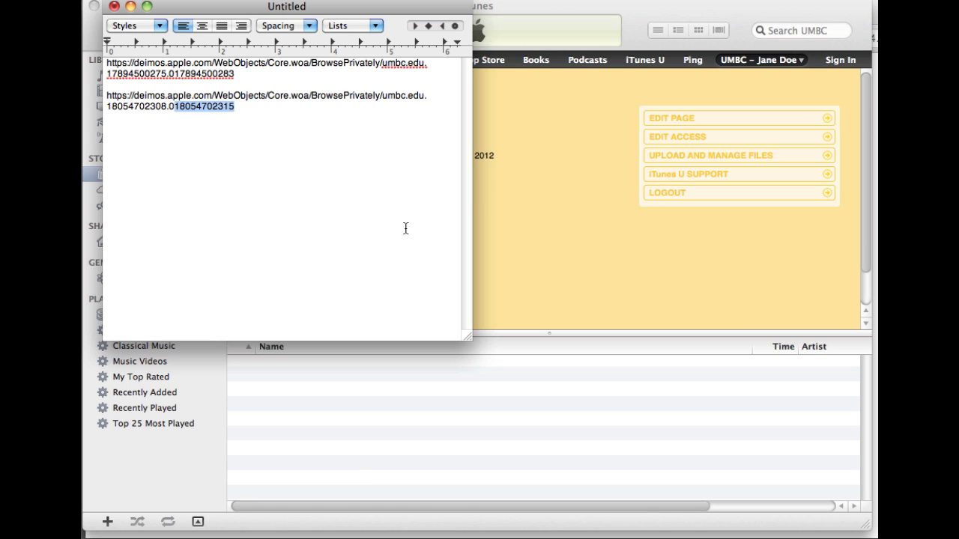
# Step: Switch to Camtasia Relay in Chrome and open the profile list
pyautogui.click(225, 535)
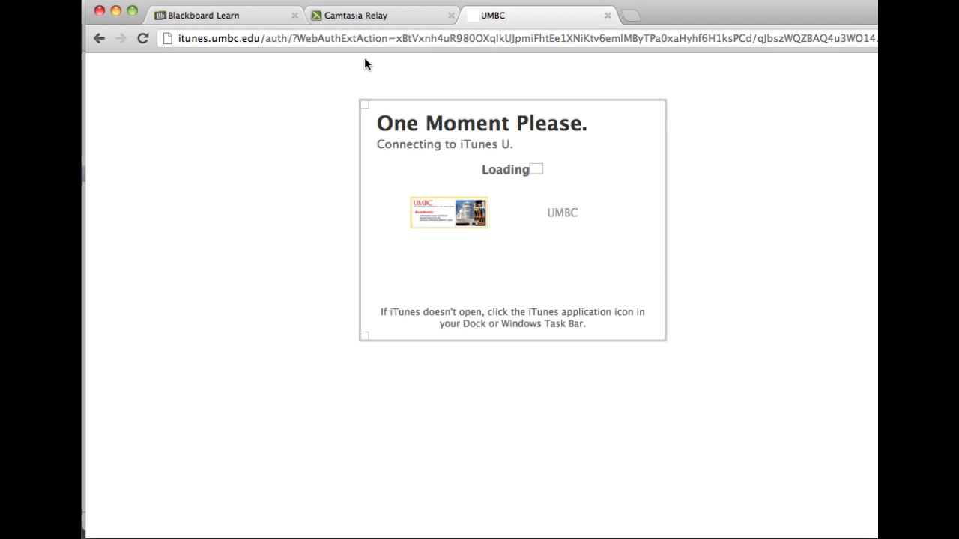
pyautogui.click(385, 18)
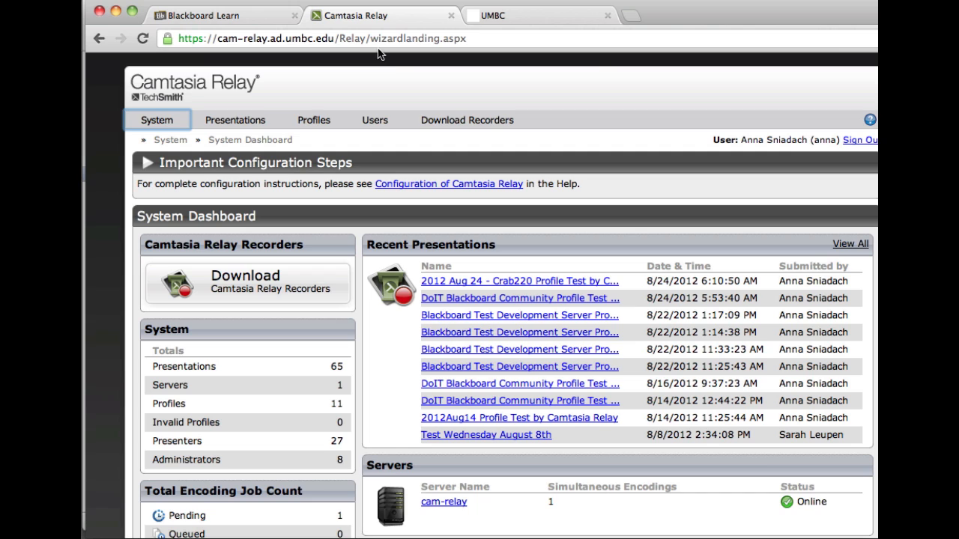
pyautogui.moveTo(310, 125)
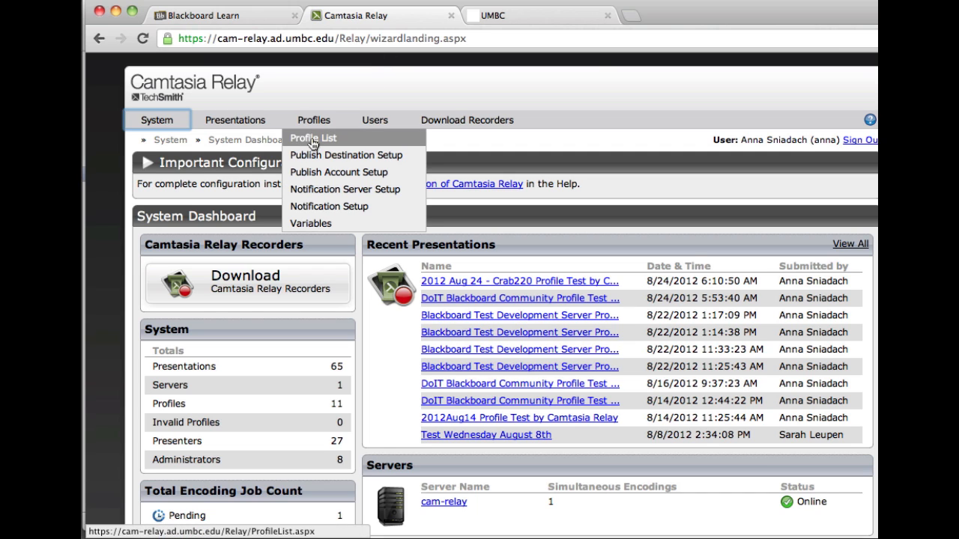
pyautogui.click(313, 139)
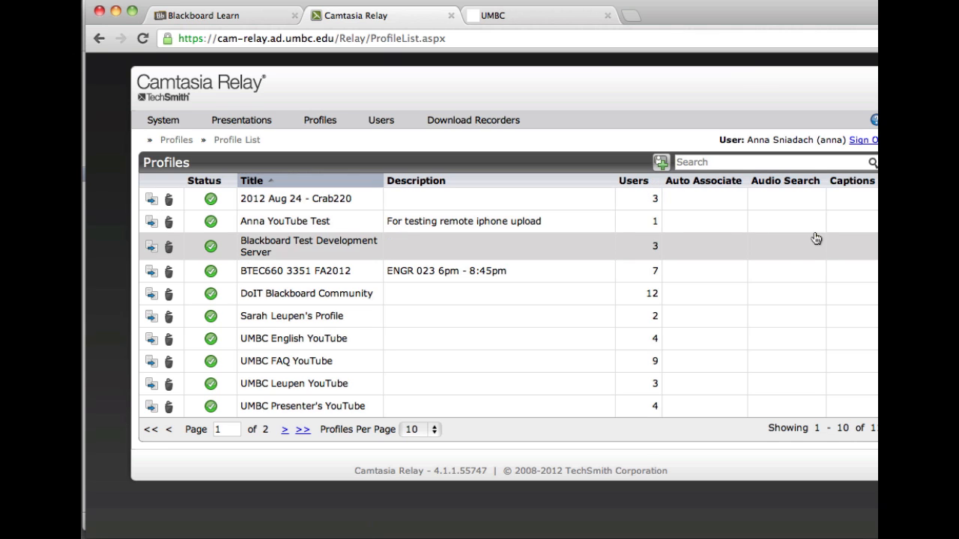
# Step: Create a new profile titled "2012 Fall - August 24, 2012" and save it
pyautogui.click(660, 163)
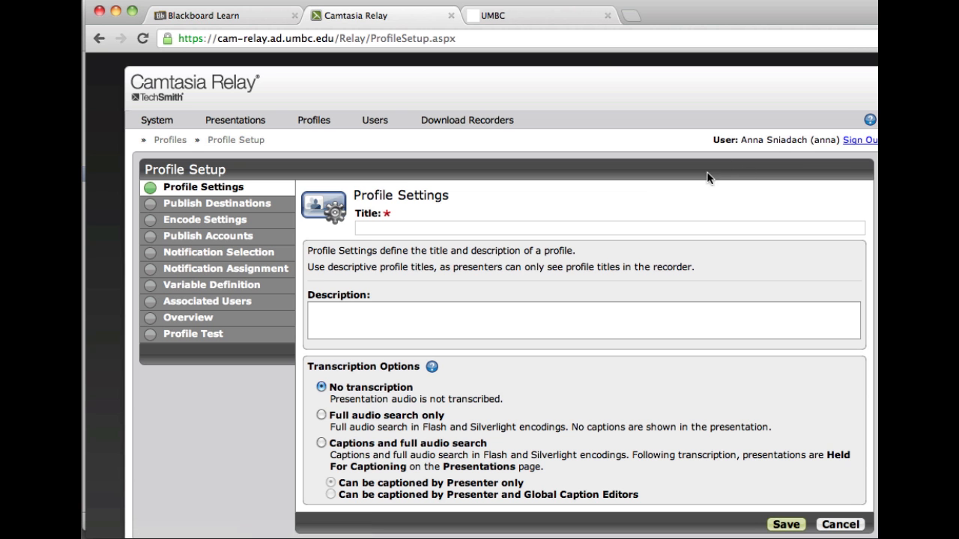
pyautogui.click(399, 229)
pyautogui.write('2')
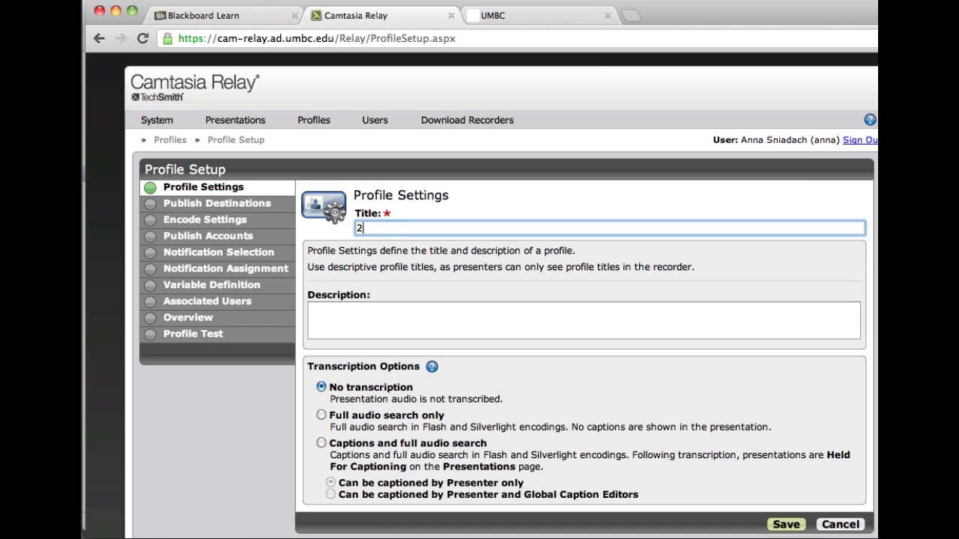
pyautogui.write('012 Fall - August ')
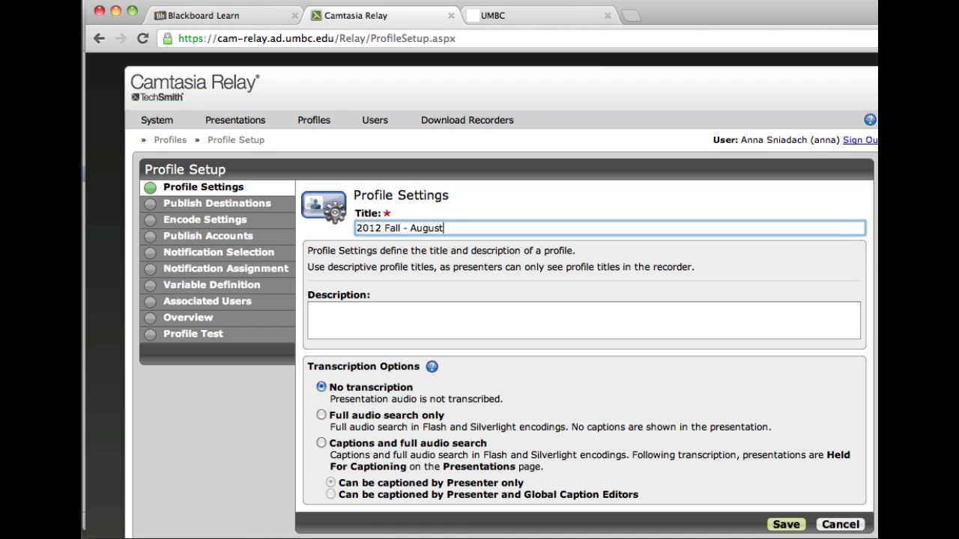
pyautogui.write('24, 3')
pyautogui.press('BackSpace')
pyautogui.write('2012')
pyautogui.click(786, 525)
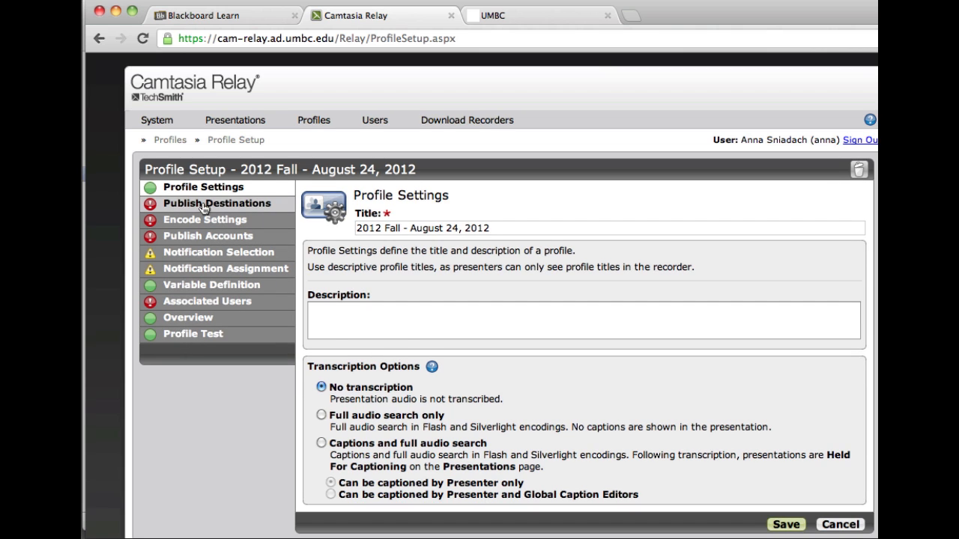
# Step: Set itunes U as the profile's publish destination and save the choice
pyautogui.click(202, 205)
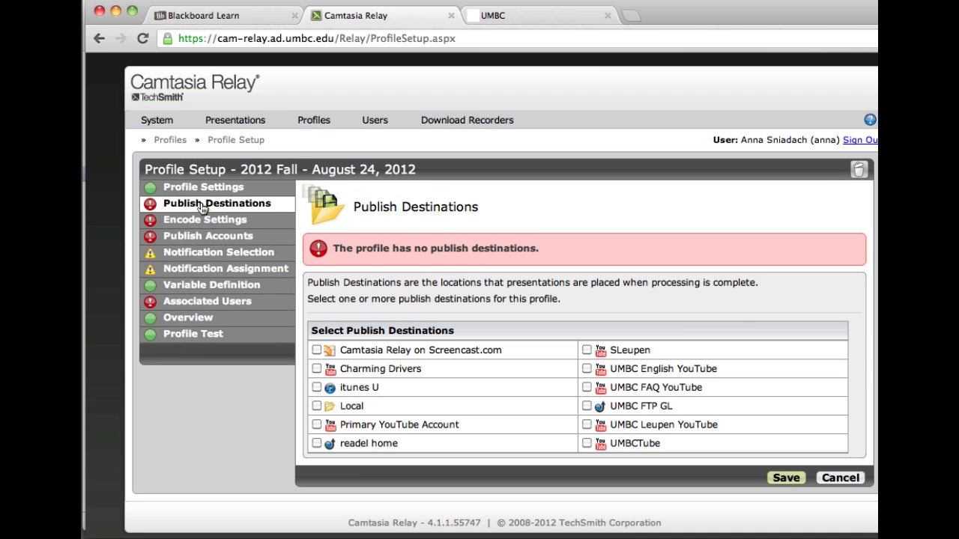
pyautogui.click(316, 388)
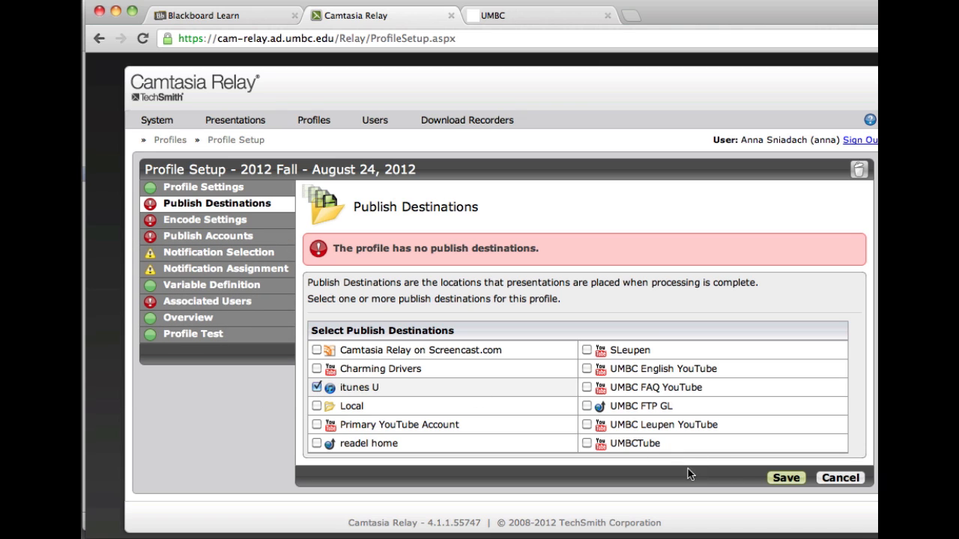
pyautogui.click(788, 478)
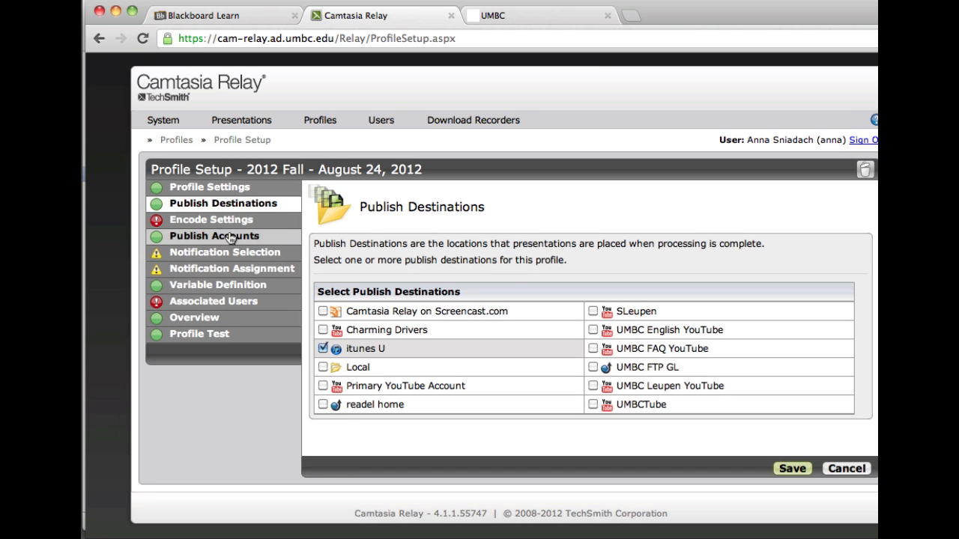
# Step: Set the profile's encode setting for itunes U to MP4 (Original Size) and save it
pyautogui.click(225, 222)
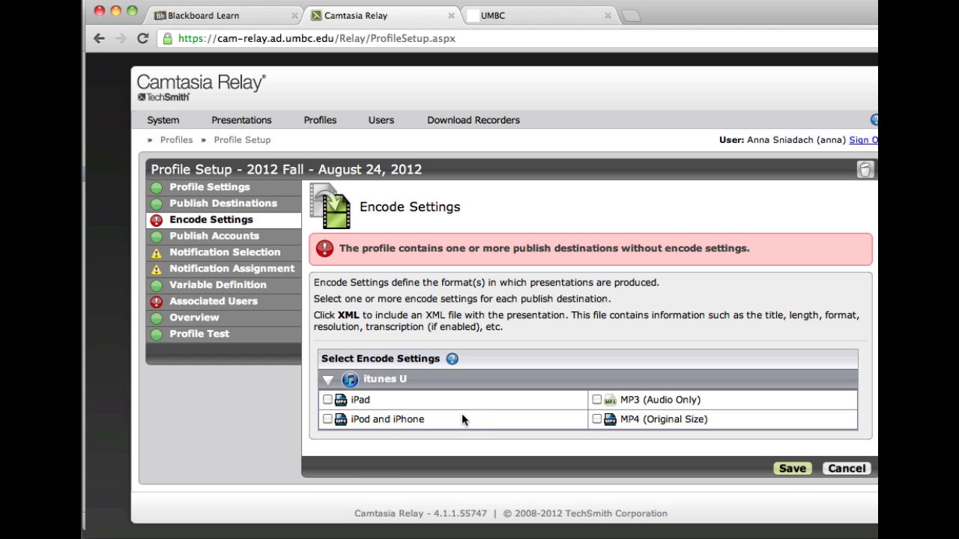
pyautogui.click(597, 420)
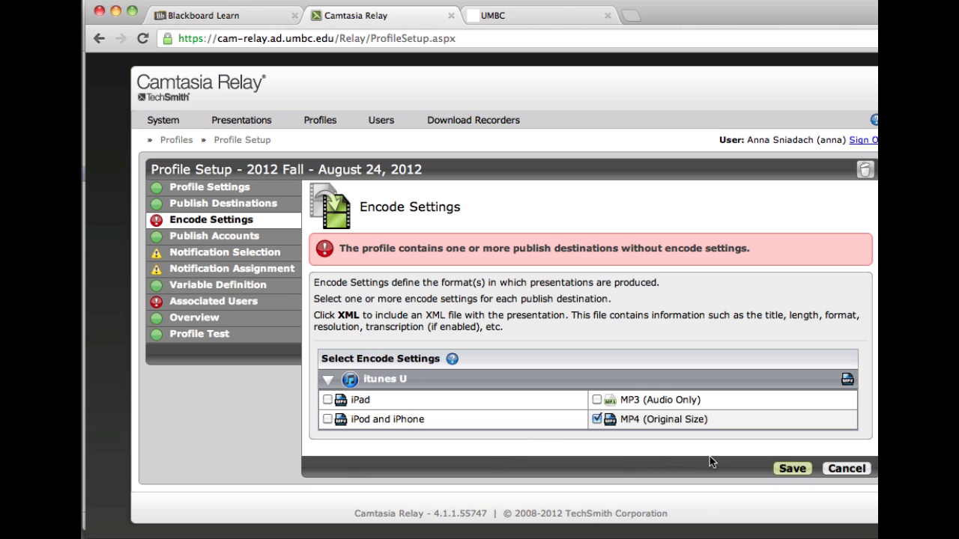
pyautogui.click(794, 469)
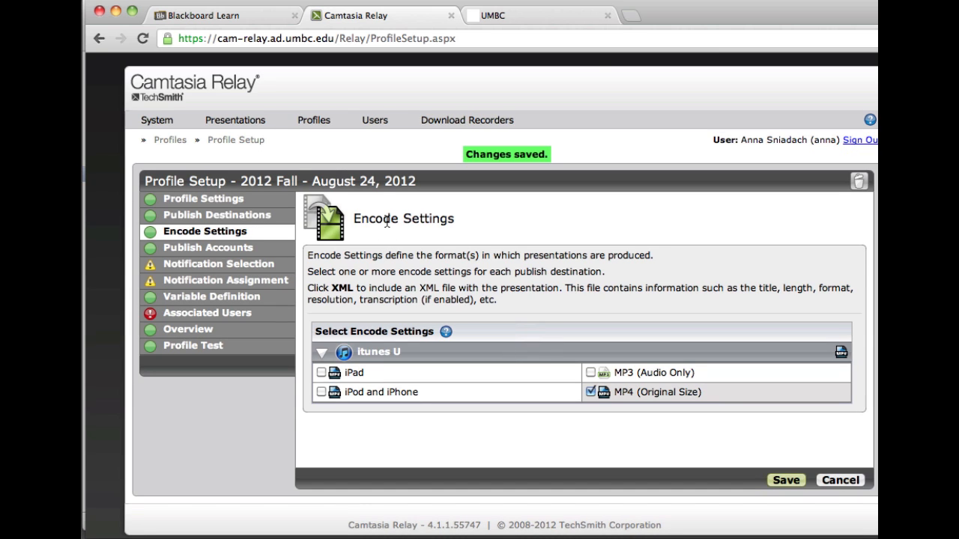
# Step: Check which publish accounts are available for the profile's MP4 (Original Size) encoding, leaving the selection as is
pyautogui.click(261, 248)
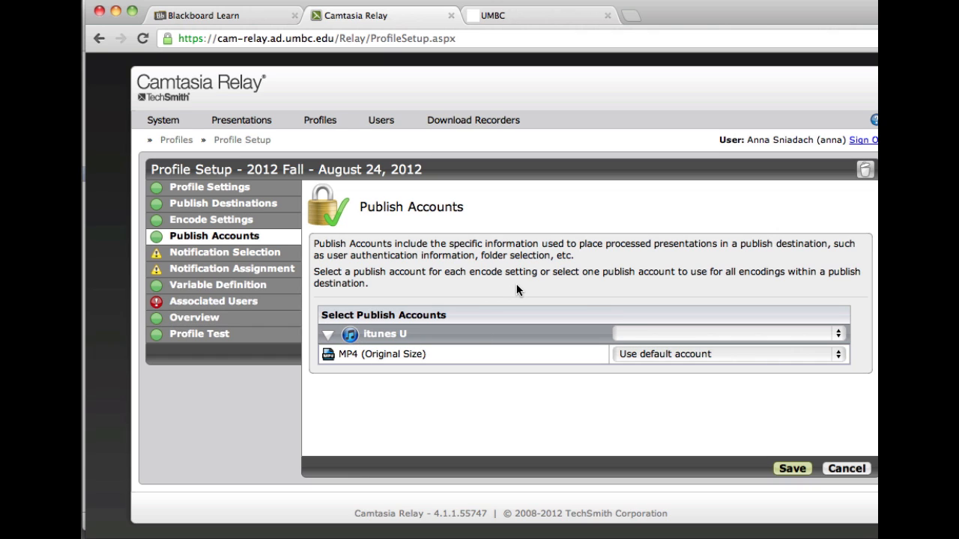
pyautogui.click(716, 353)
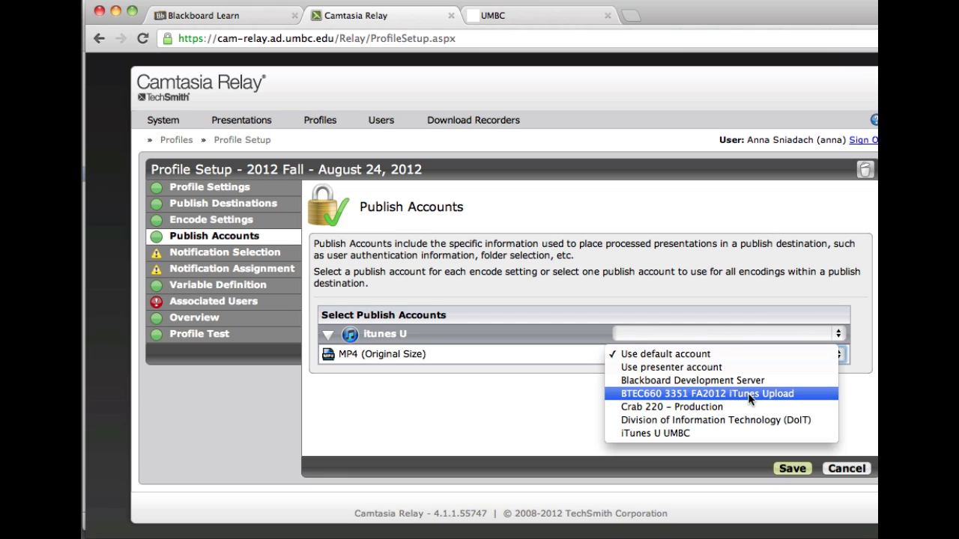
pyautogui.click(520, 268)
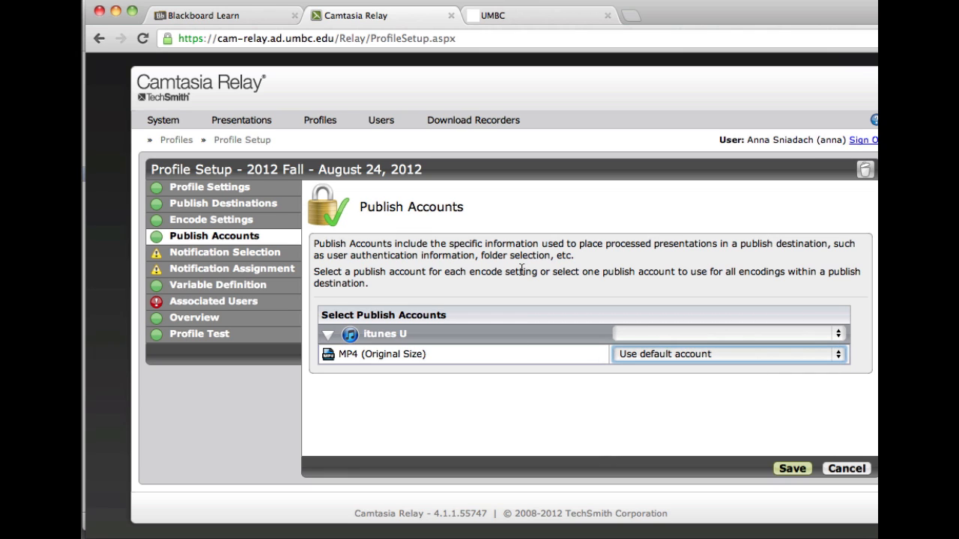
# Step: Start a new itunes U publish account and title it "2012 Fall August 24, 2012"
pyautogui.moveTo(322, 111)
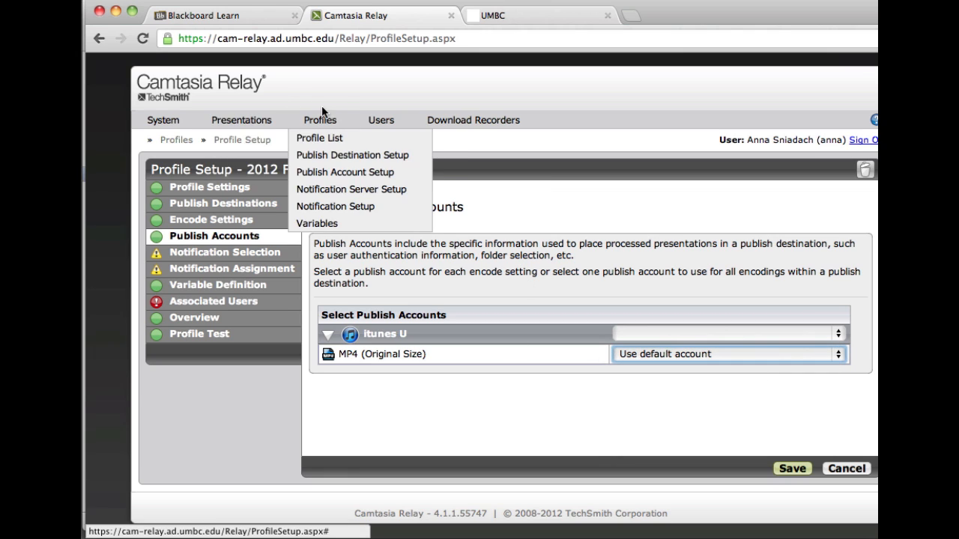
pyautogui.click(346, 172)
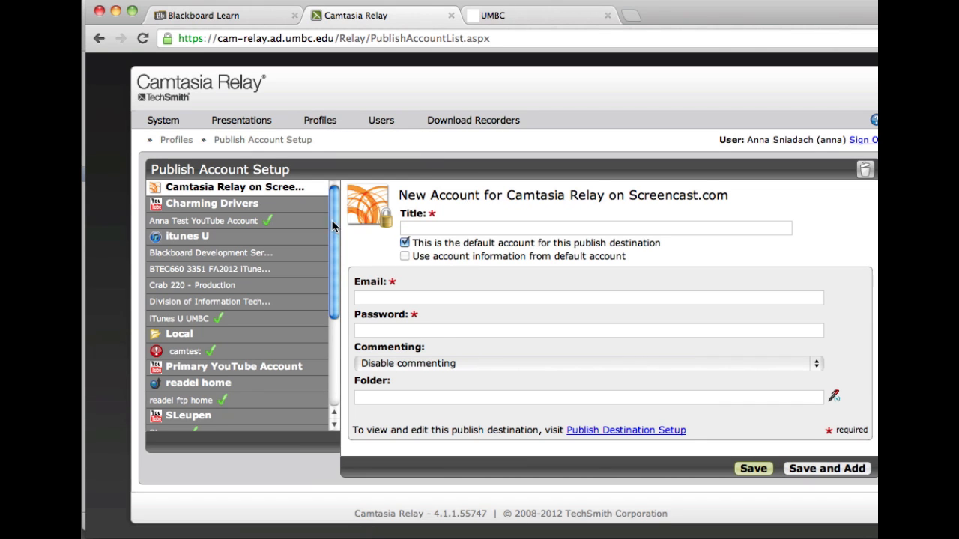
pyautogui.click(181, 238)
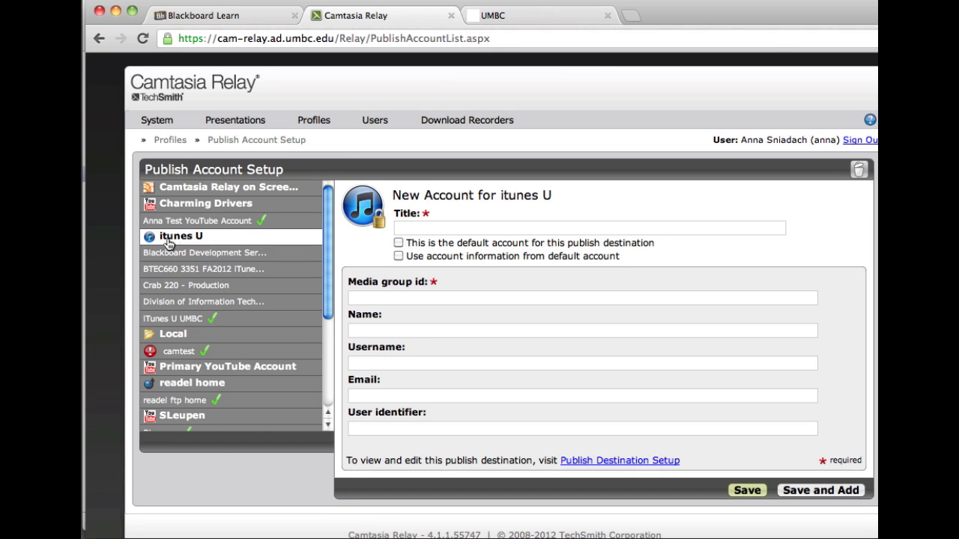
pyautogui.click(448, 231)
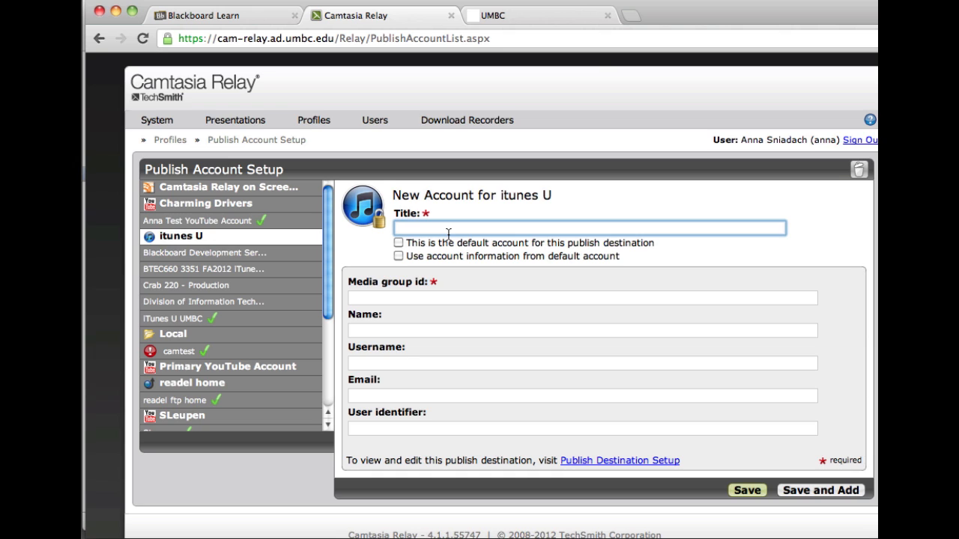
pyautogui.write('2012 Fall')
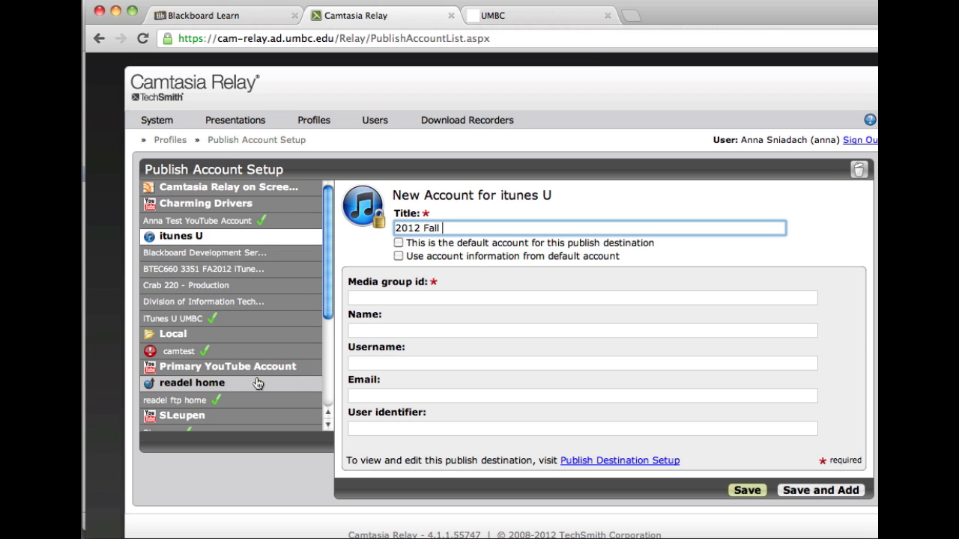
pyautogui.write('August 24, 2012')
# Step: Copy the second link's final number without its leading zero from the untitled text document, paste it as the Media group id, and save the account
pyautogui.click(367, 298)
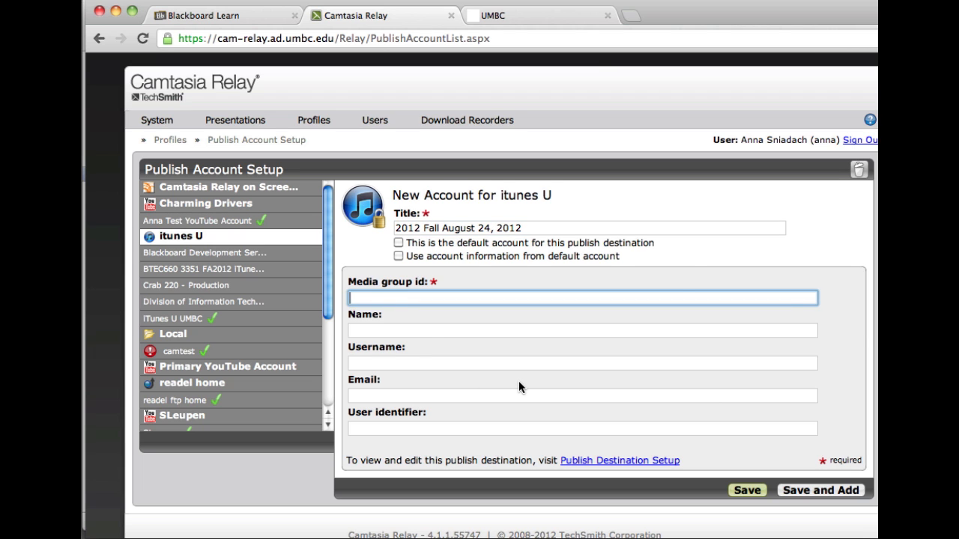
pyautogui.press('super+Tab')
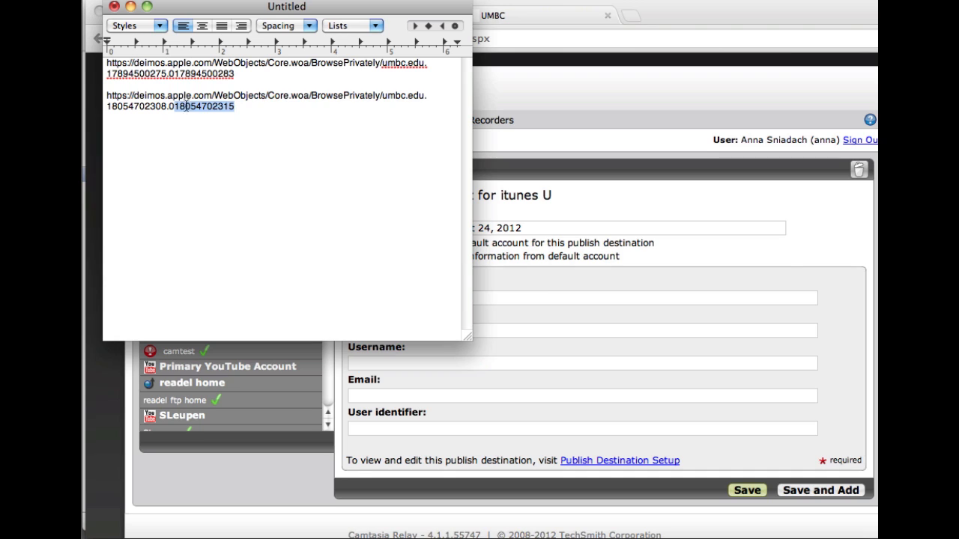
pyautogui.click(241, 122)
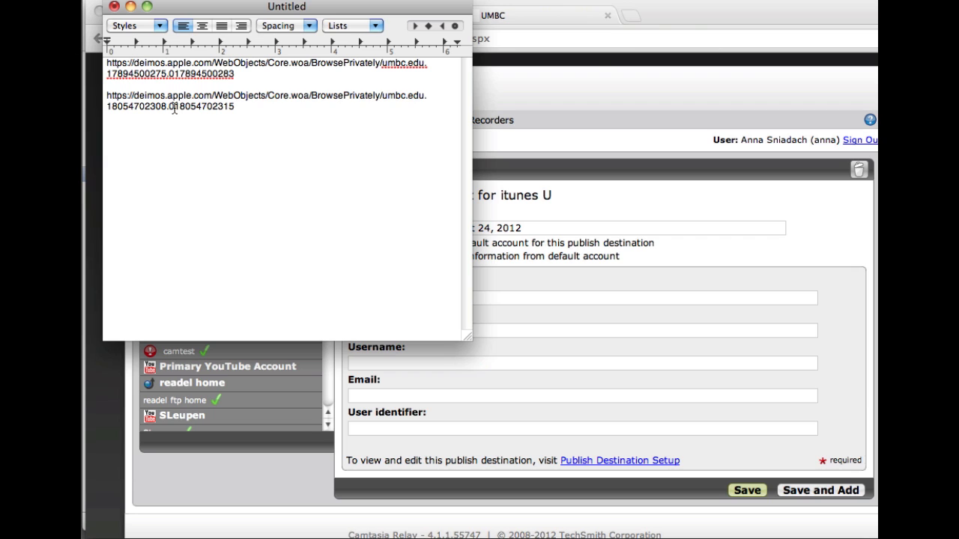
pyautogui.moveTo(174, 108); pyautogui.dragTo(237, 108)
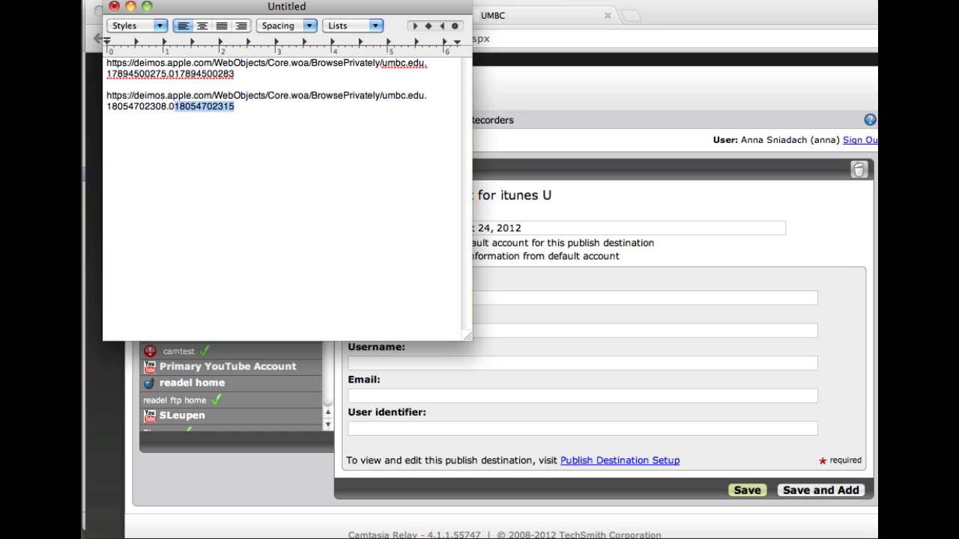
pyautogui.click(221, 0)
pyautogui.click(248, 58)
pyautogui.click(600, 100)
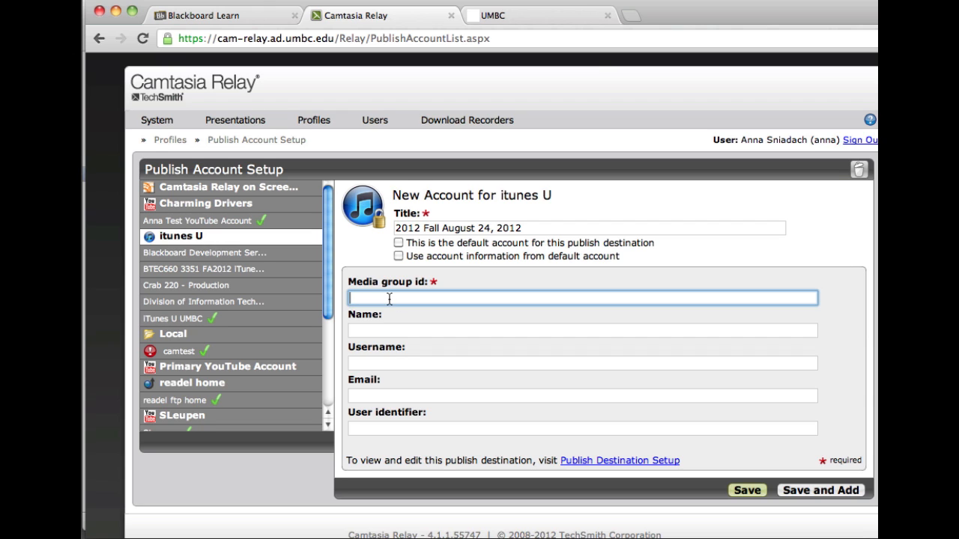
pyautogui.press('super+v')
pyautogui.click(819, 492)
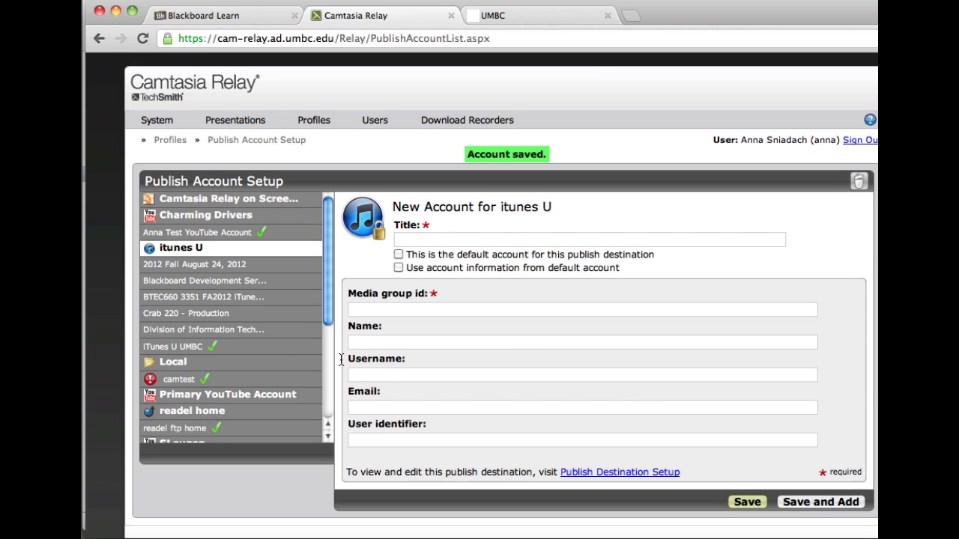
# Step: Review the saved 2012 Fall August 24, 2012 publish account and its linked itunes U publish destination setup
pyautogui.click(197, 266)
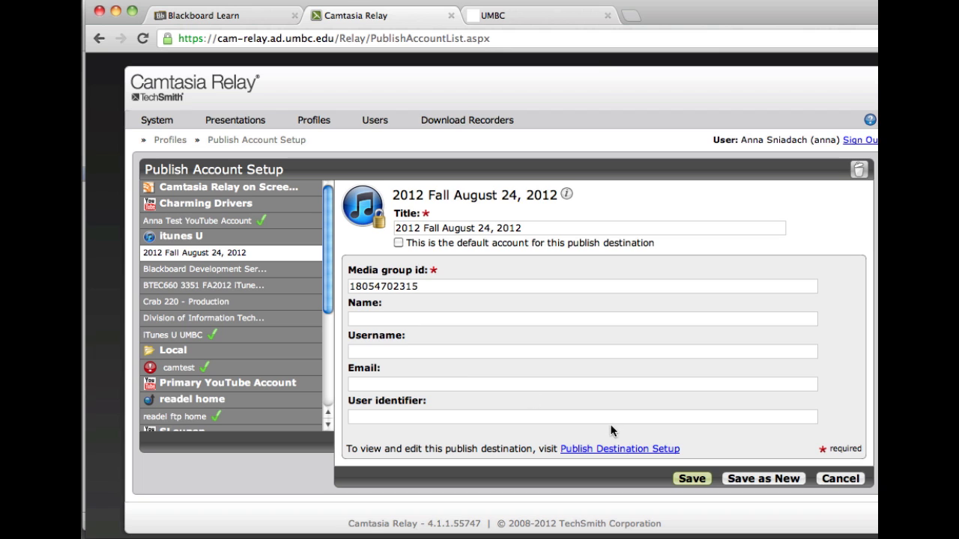
pyautogui.click(620, 450)
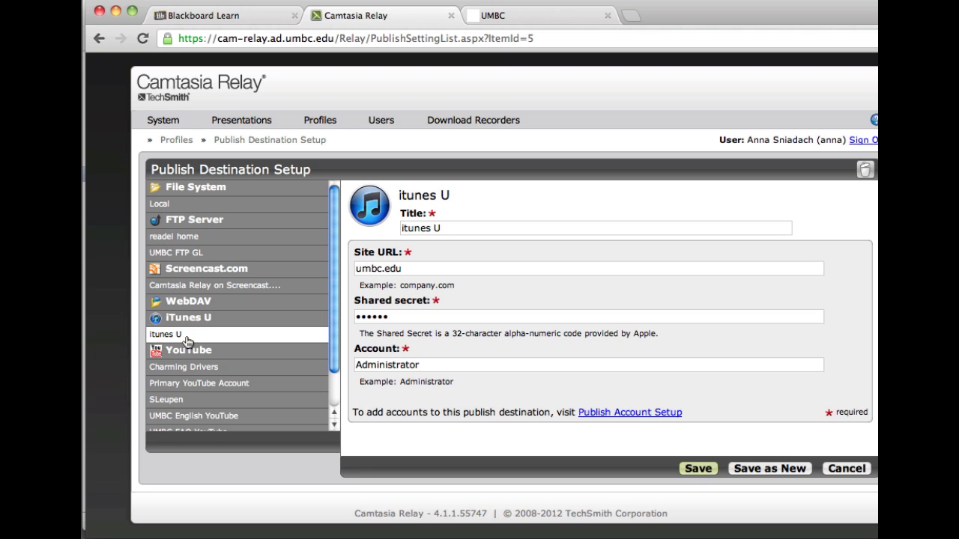
# Step: Reopen the "2012 Fall - August 24, 2012" profile, assign the "2012 Fall August 24, 2012" publish account to MP4 (Original Size), and save
pyautogui.moveTo(306, 120)
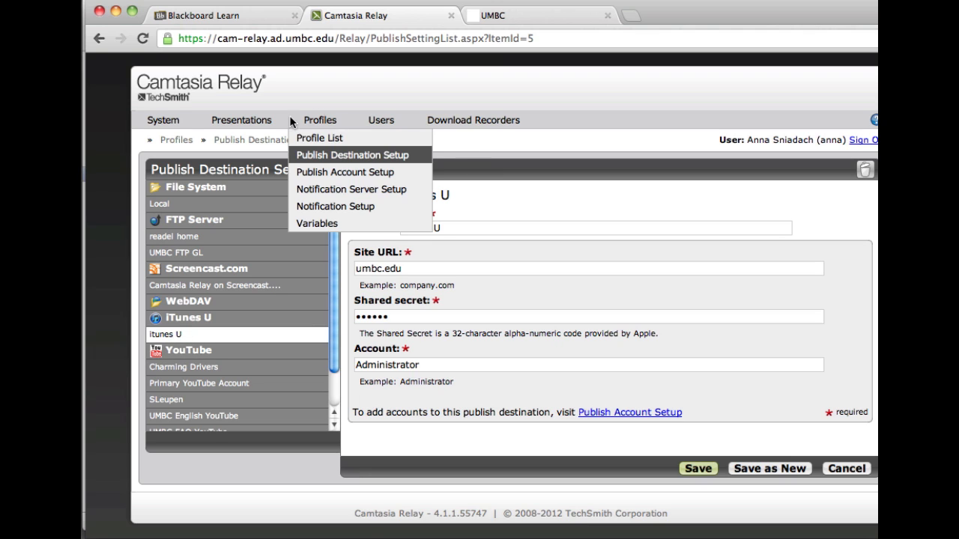
pyautogui.click(316, 138)
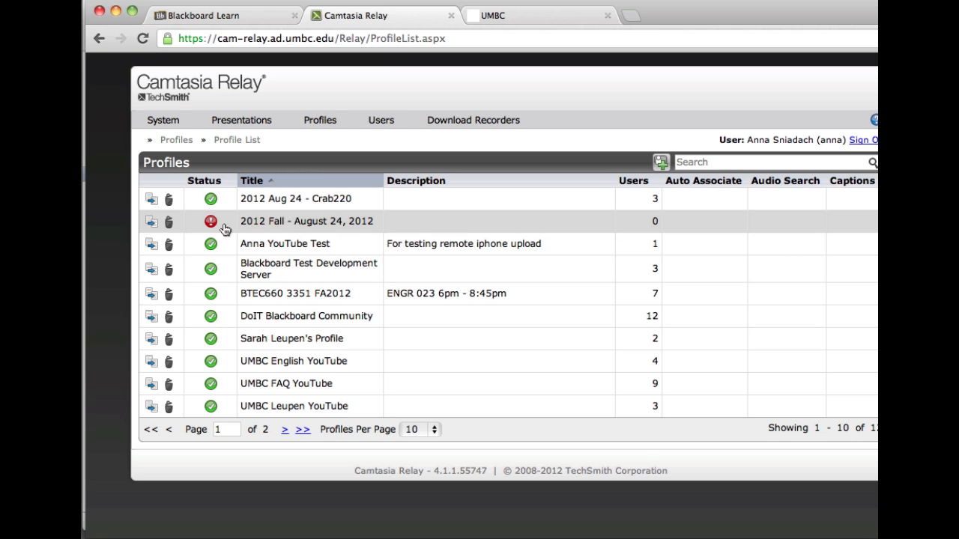
pyautogui.click(277, 223)
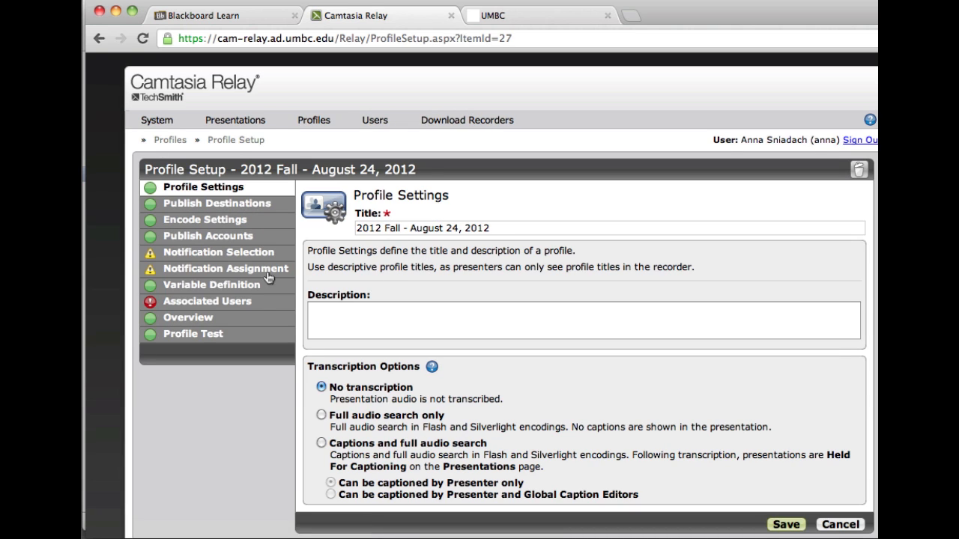
pyautogui.click(260, 210)
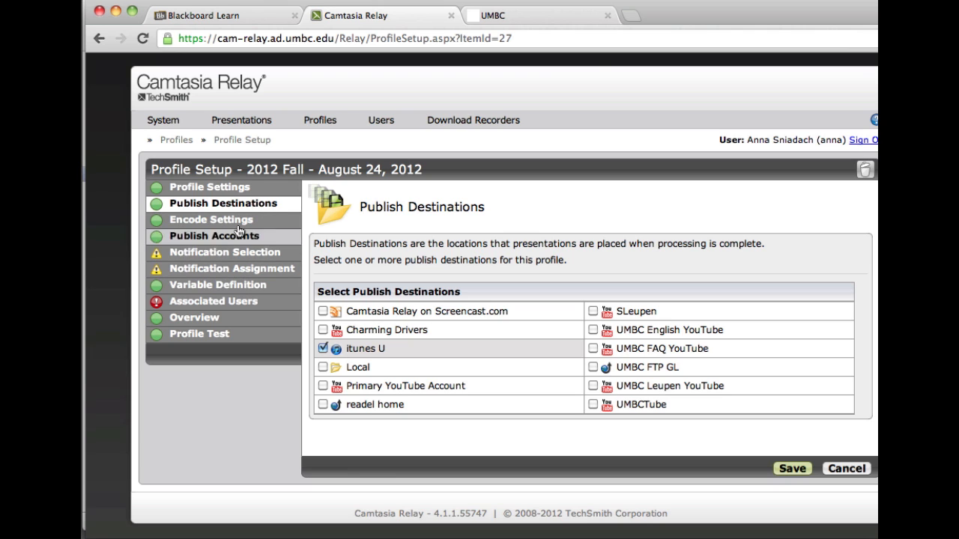
pyautogui.click(238, 237)
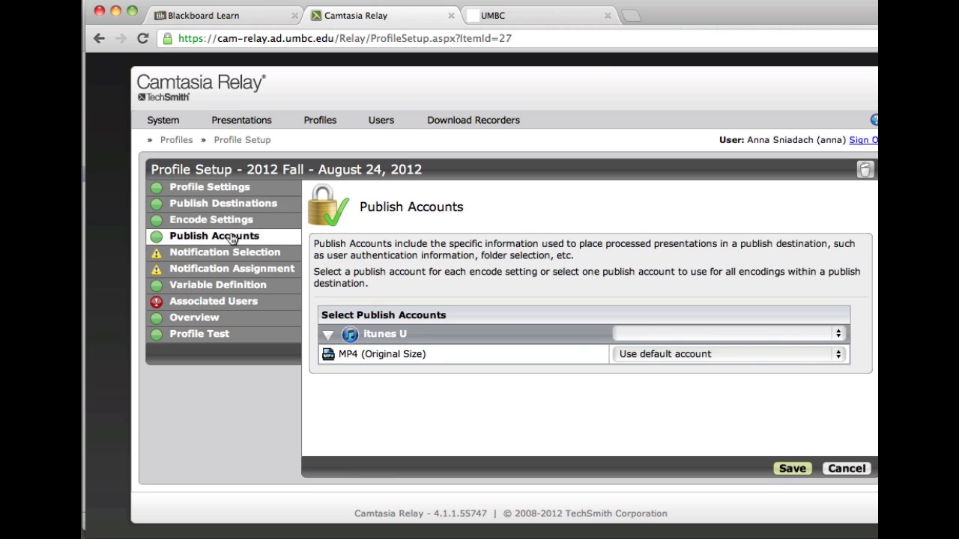
pyautogui.click(696, 352)
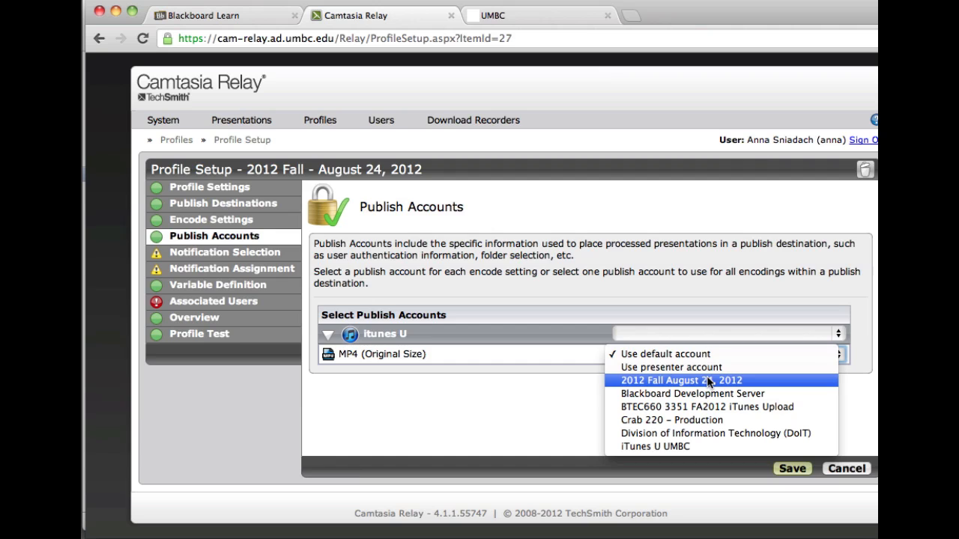
pyautogui.click(709, 381)
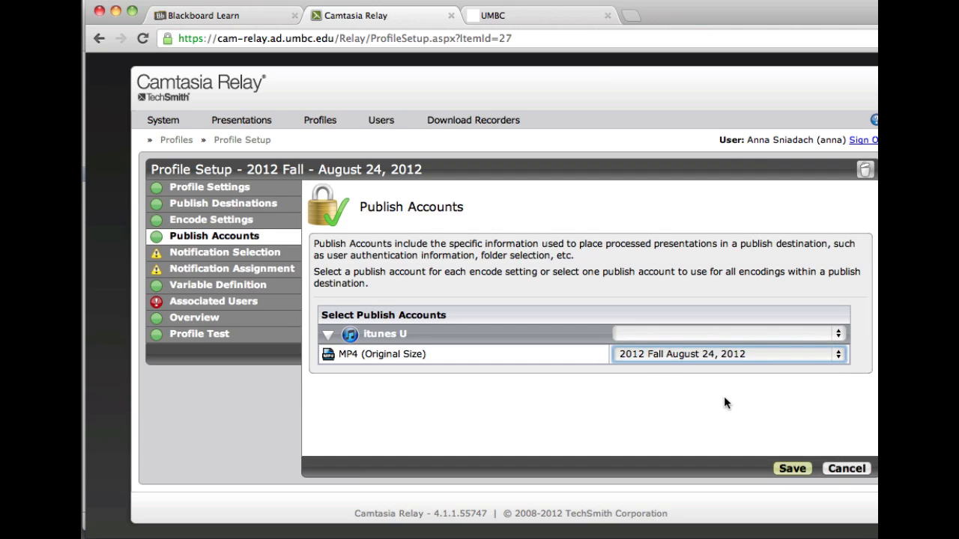
pyautogui.click(793, 469)
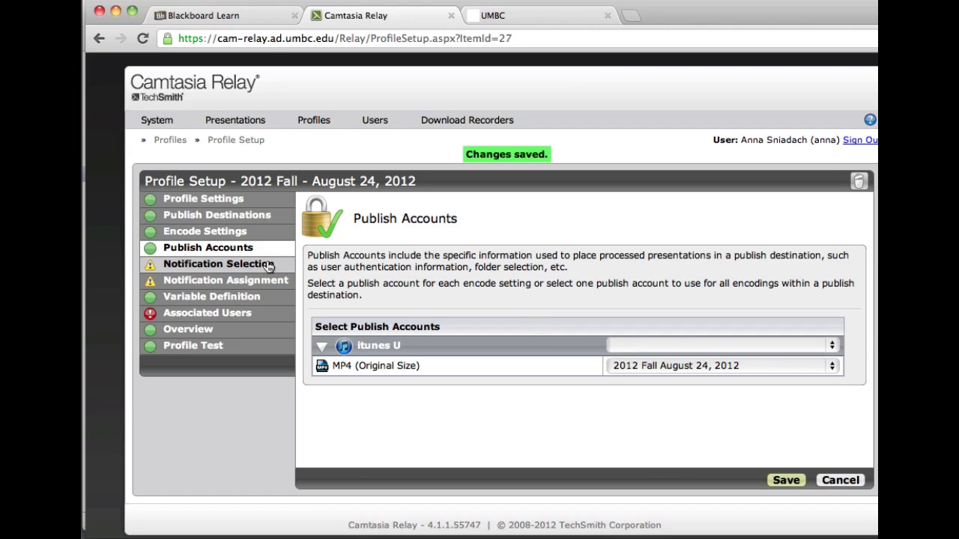
# Step: Add the File Uploaded notification to the profile and assign the itunes U MP4 (Original Size) encoding to it, saving both changes
pyautogui.click(240, 264)
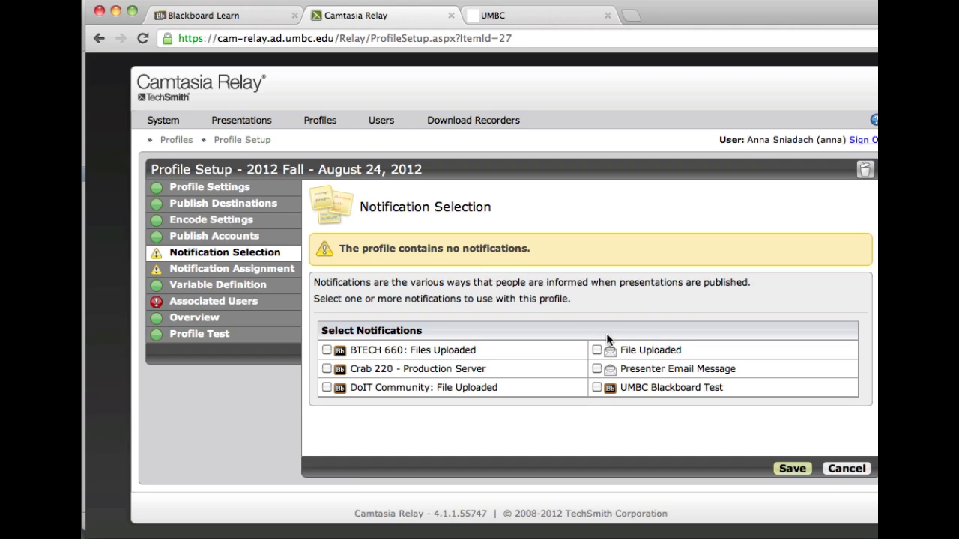
pyautogui.click(597, 349)
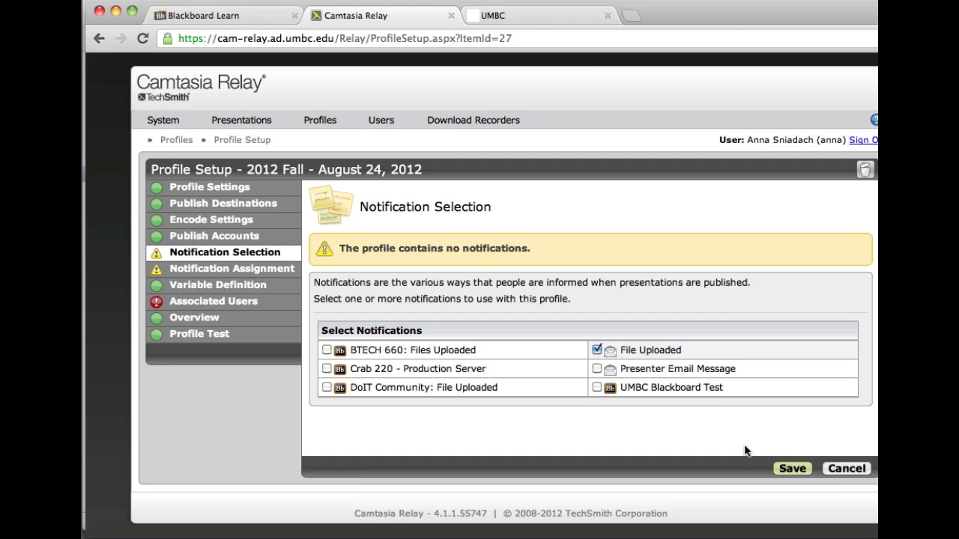
pyautogui.click(792, 469)
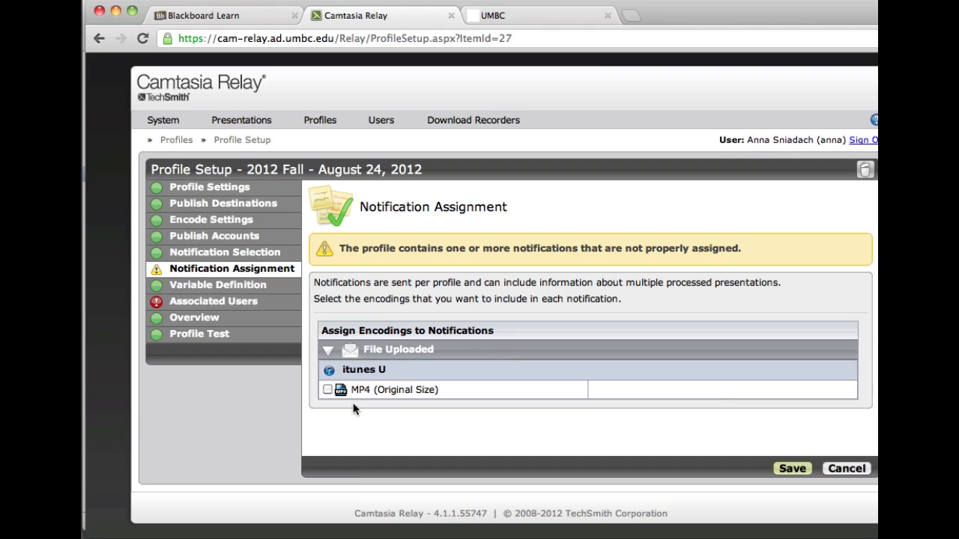
pyautogui.click(328, 389)
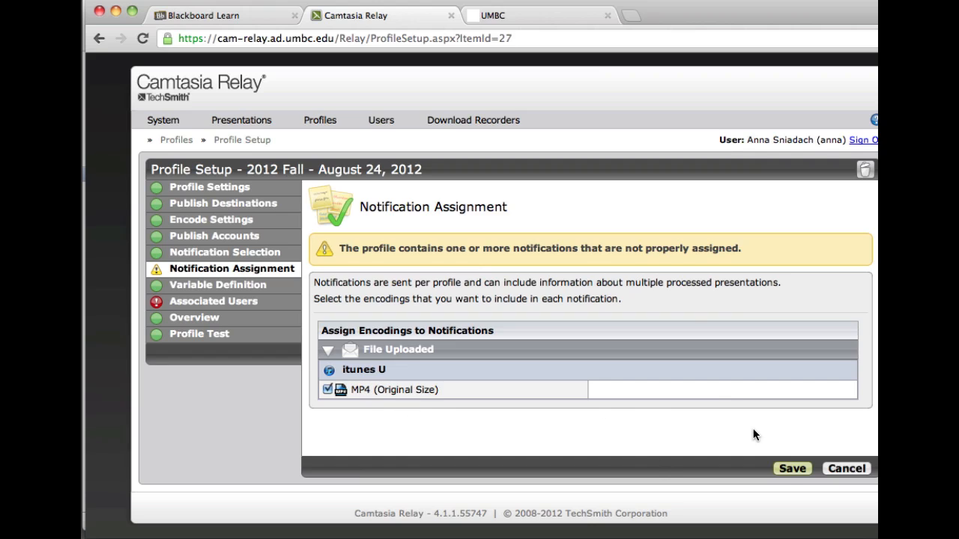
pyautogui.click(790, 469)
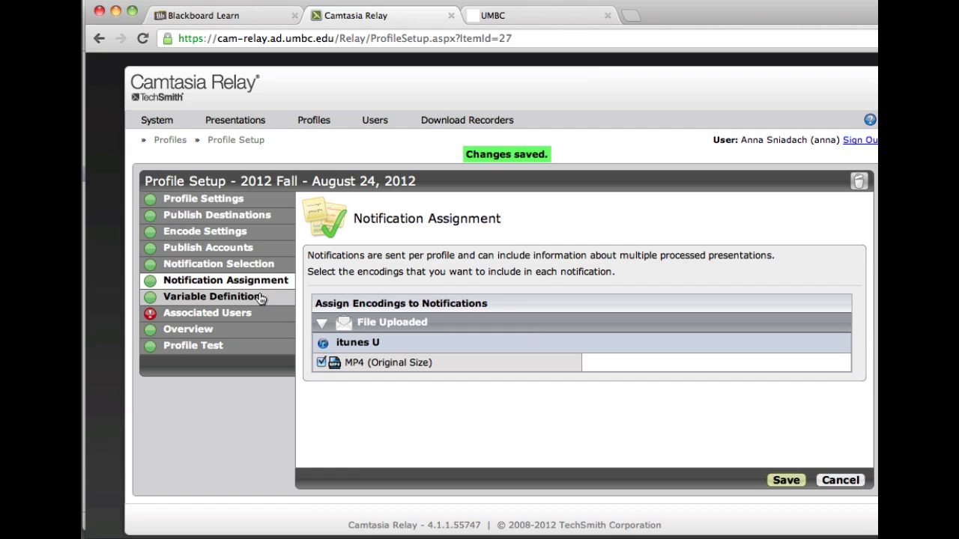
# Step: Associate the signed-in administrator's listed presenter account, the first available user and the Bb Admin user with the profile, and save
pyautogui.click(230, 313)
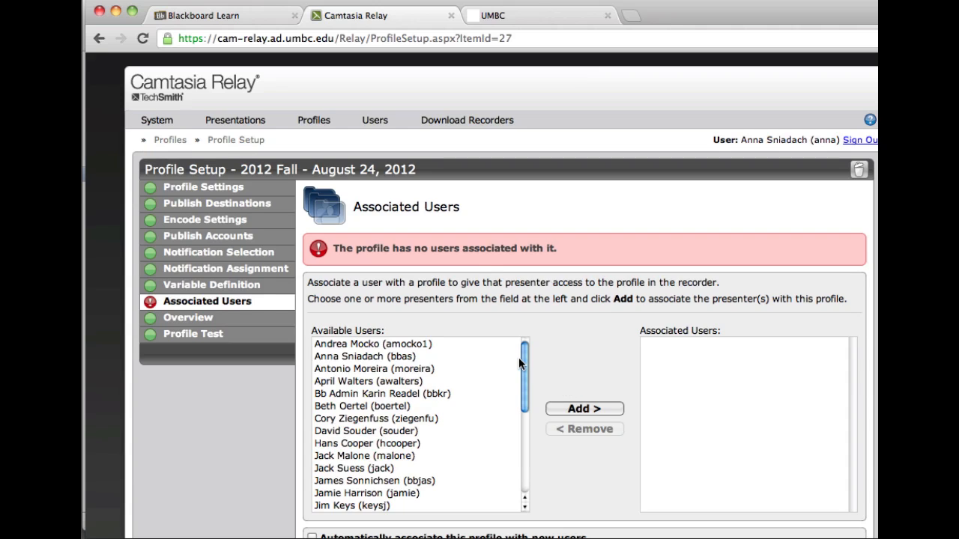
pyautogui.click(364, 356)
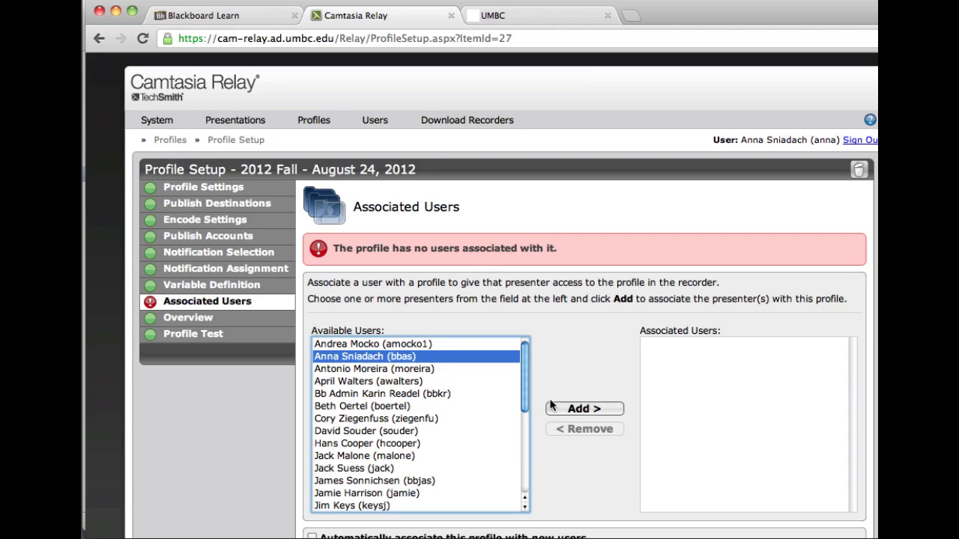
pyautogui.click(596, 412)
pyautogui.click(615, 408)
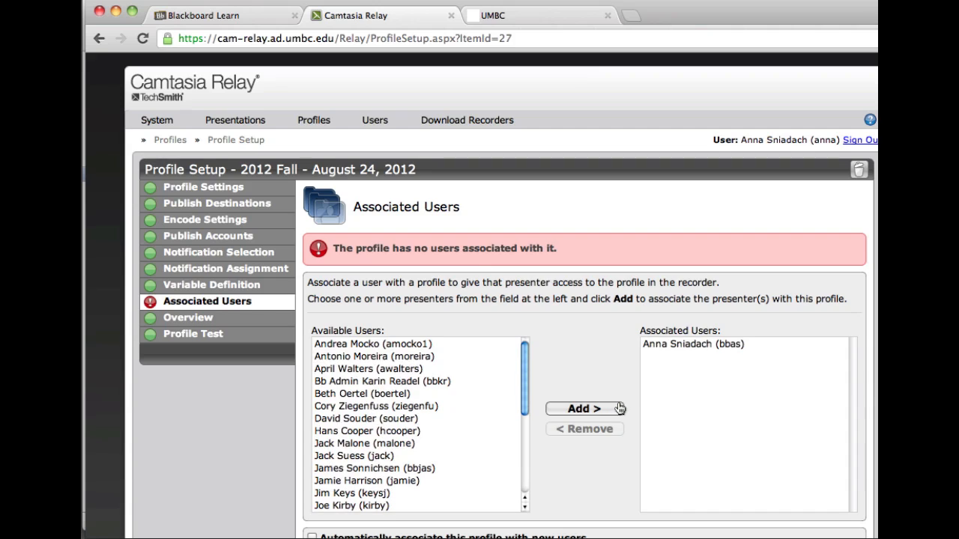
pyautogui.click(353, 344)
pyautogui.click(574, 409)
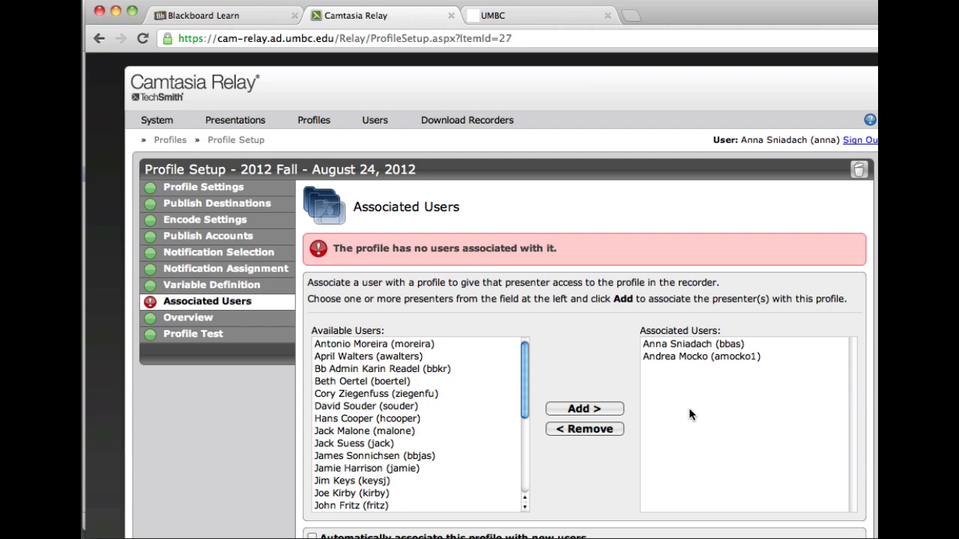
pyautogui.click(409, 369)
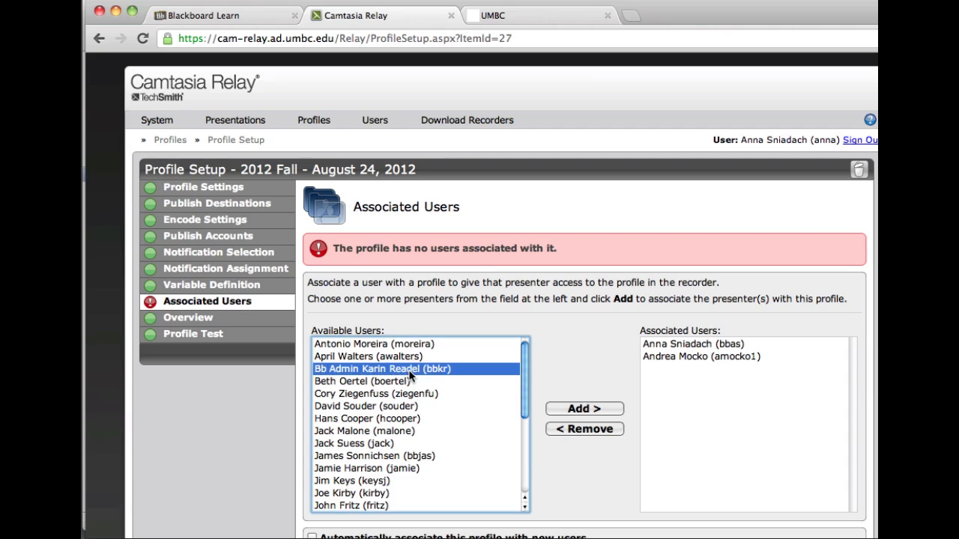
pyautogui.click(604, 417)
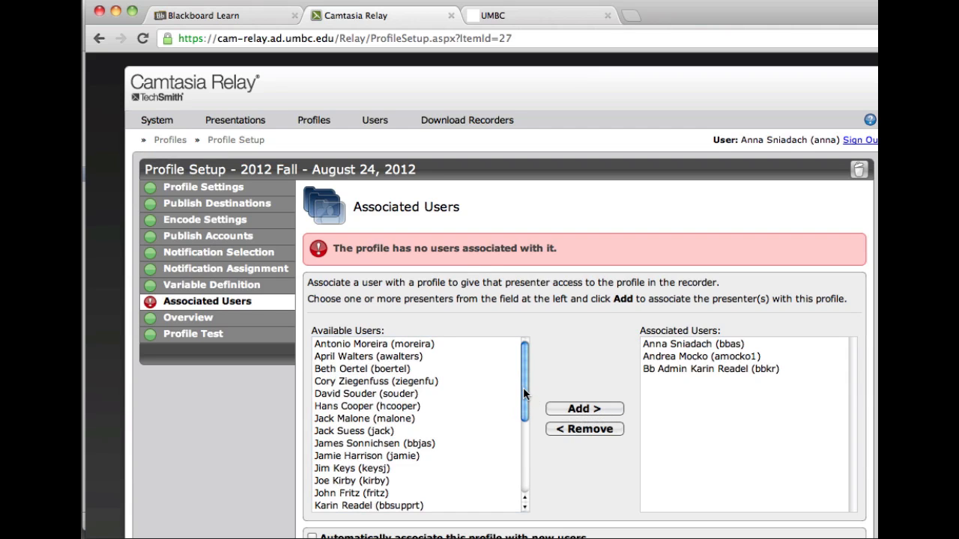
pyautogui.moveTo(525, 395); pyautogui.dragTo(526, 479)
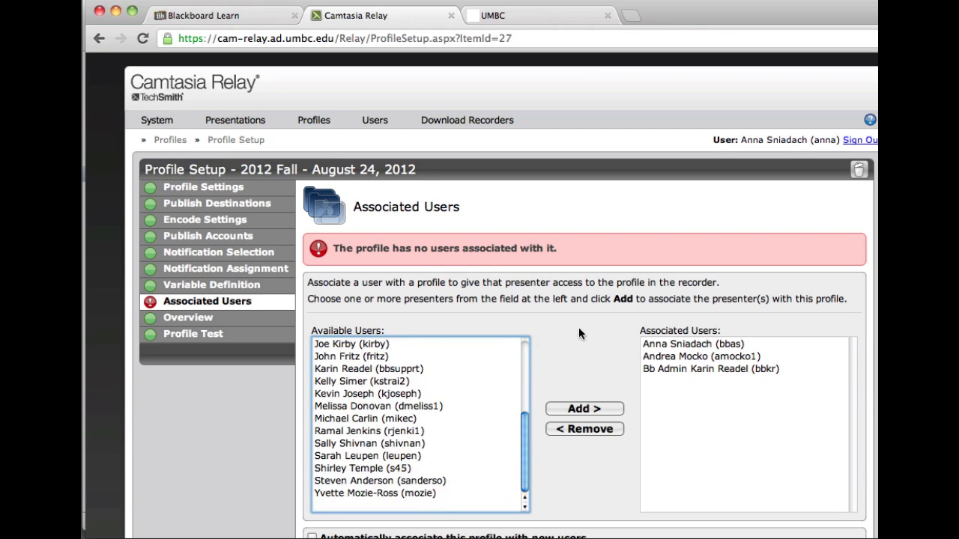
pyautogui.scroll(-4, 580, 328)
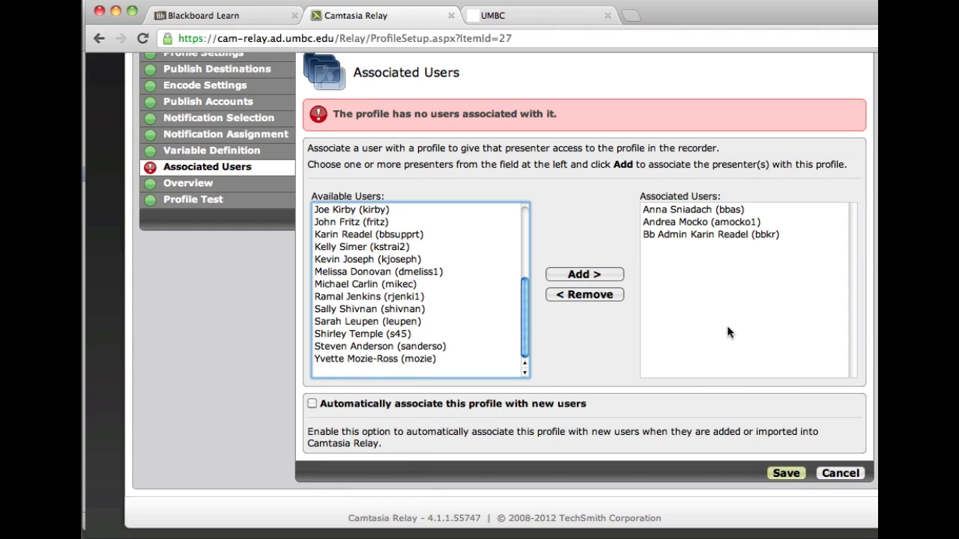
pyautogui.click(786, 472)
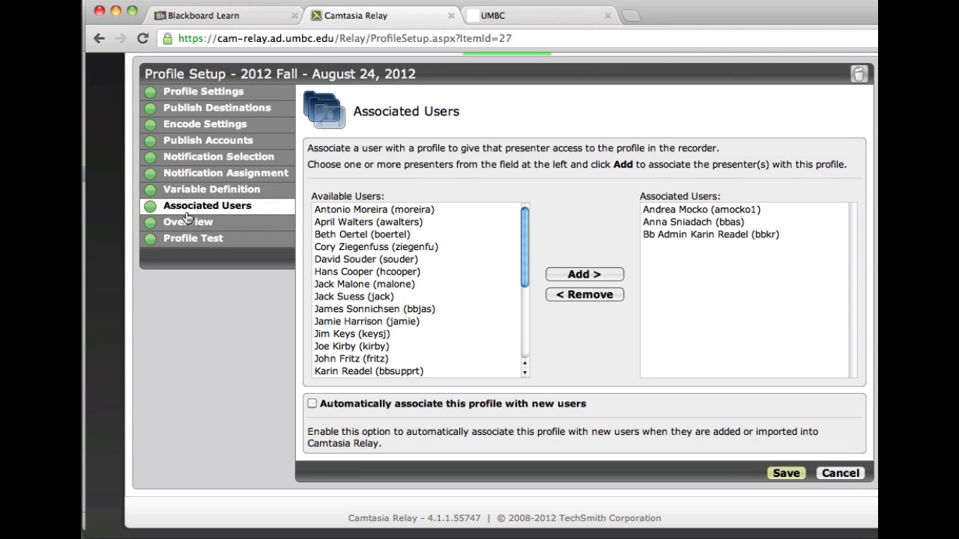
# Step: Run a profile test with the signed-in administrator's presenter account as test presenter and the Email notification enabled
pyautogui.click(197, 241)
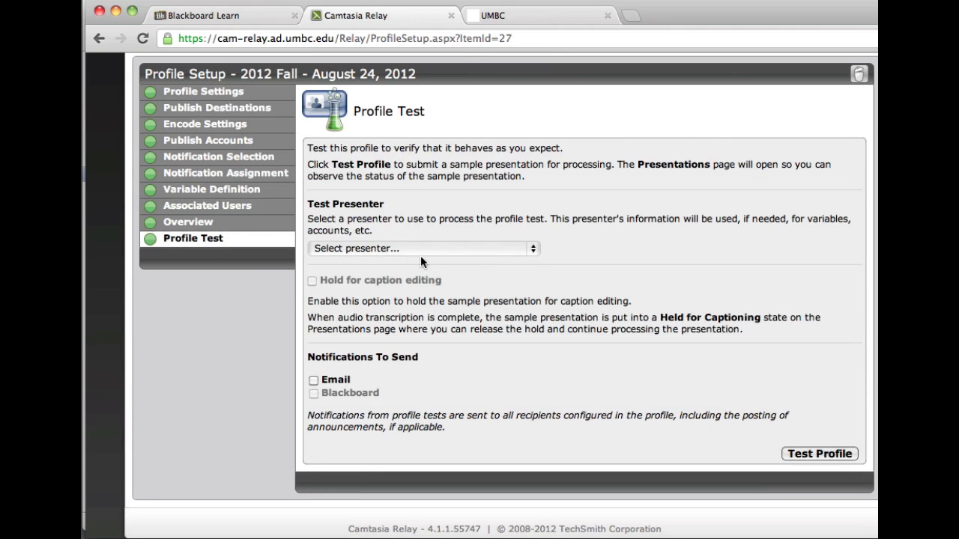
pyautogui.click(421, 251)
pyautogui.click(424, 263)
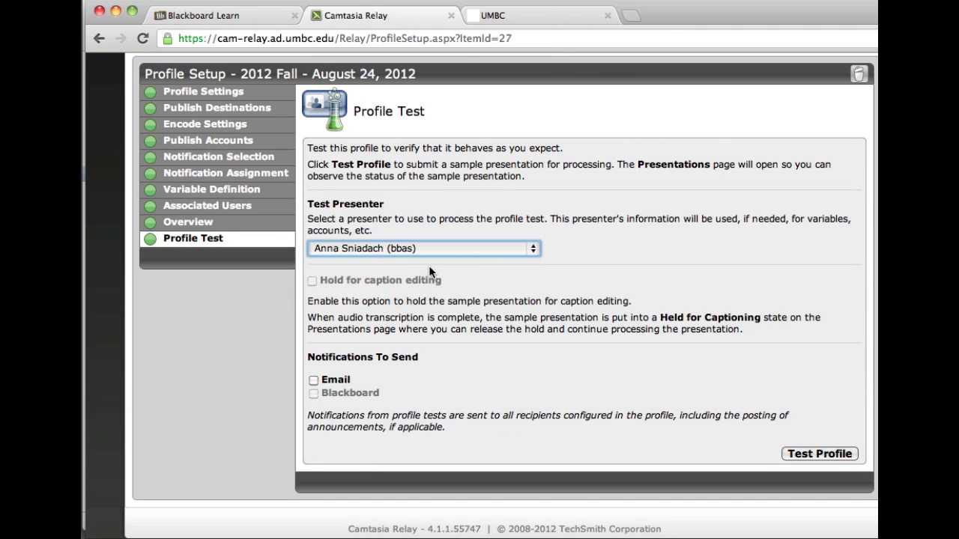
pyautogui.click(327, 382)
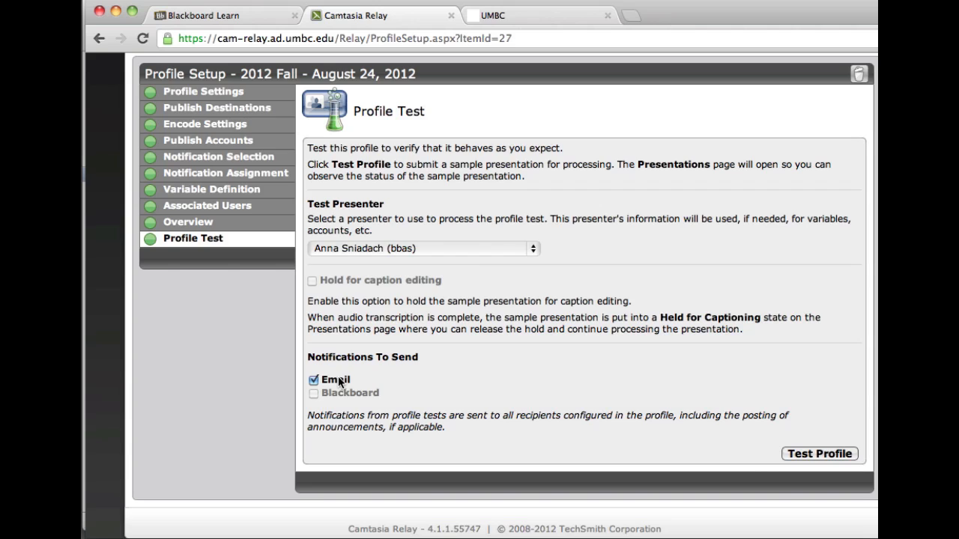
pyautogui.click(822, 455)
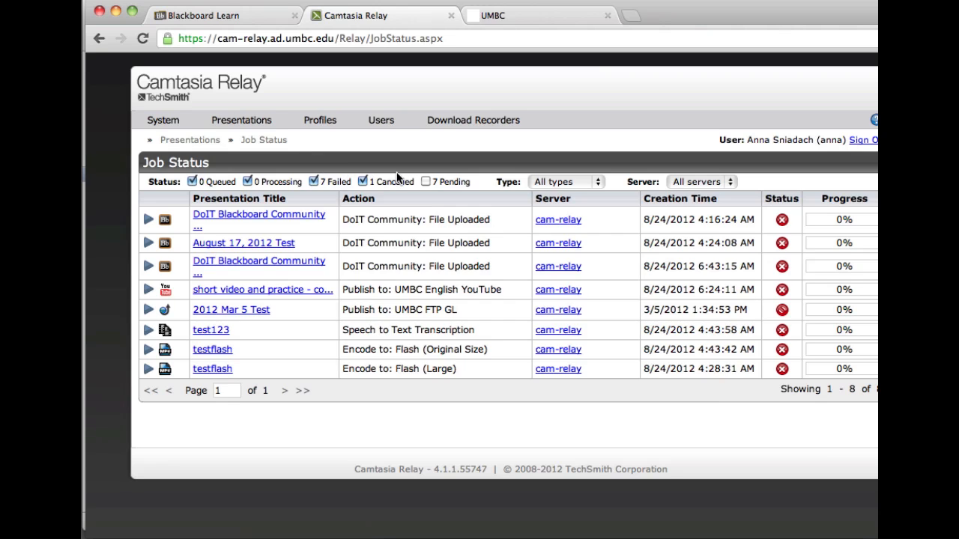
# Step: Open the presentation history and expand the newest 2012 Fall - August 24, 2012 profile test to check its encode and publish jobs
pyautogui.click(224, 120)
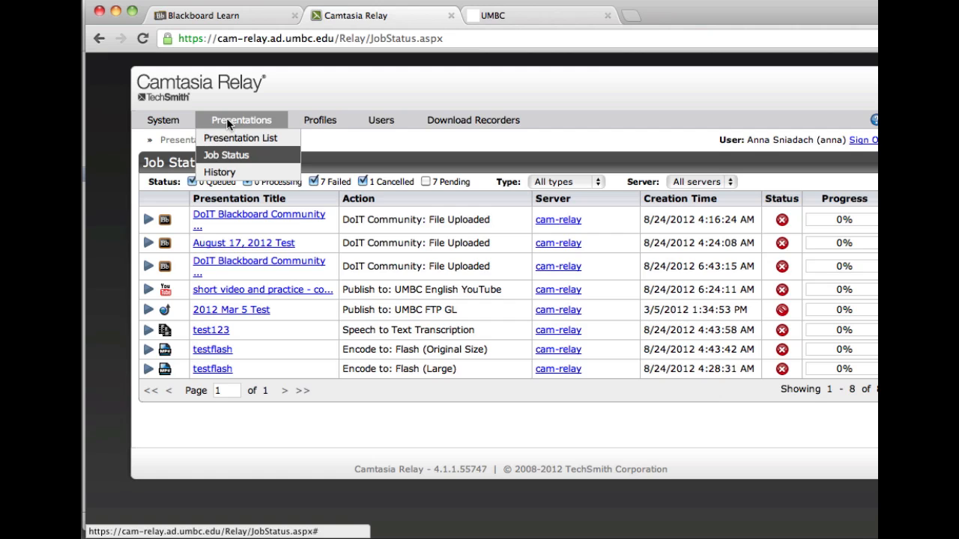
pyautogui.click(247, 172)
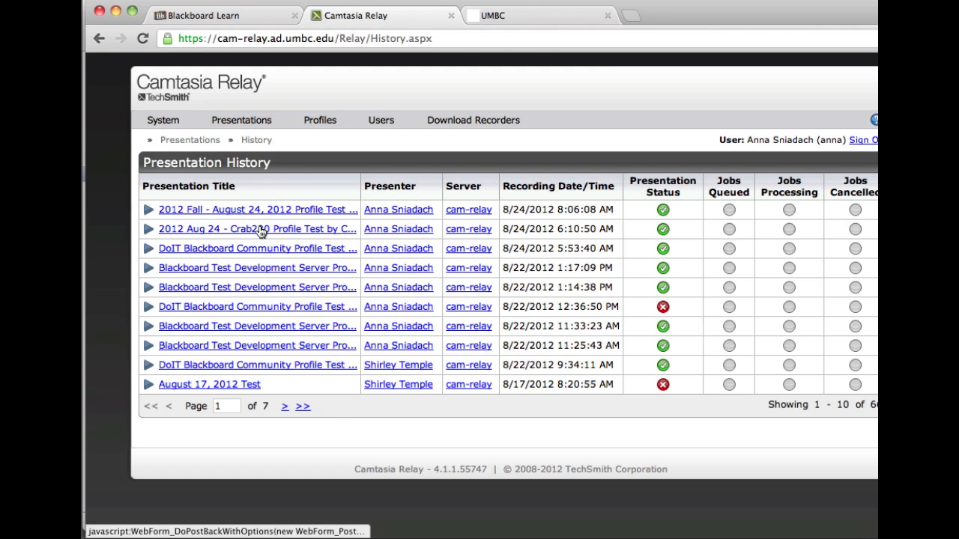
pyautogui.click(149, 212)
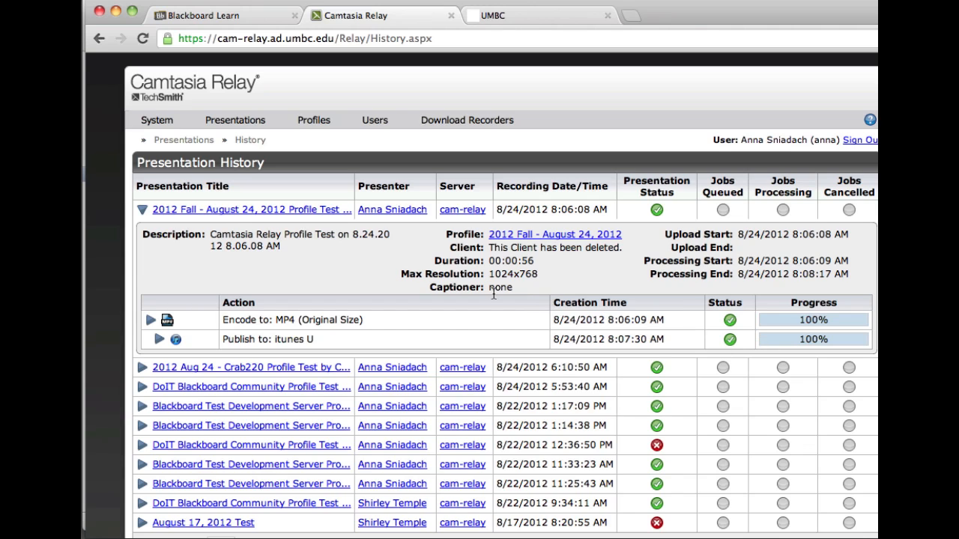
# Step: Switch to iTunes, refresh Group 1 of the 2012 Fall Test course page by way of Group 2, and select the published profile test track
pyautogui.press('super+Tab')
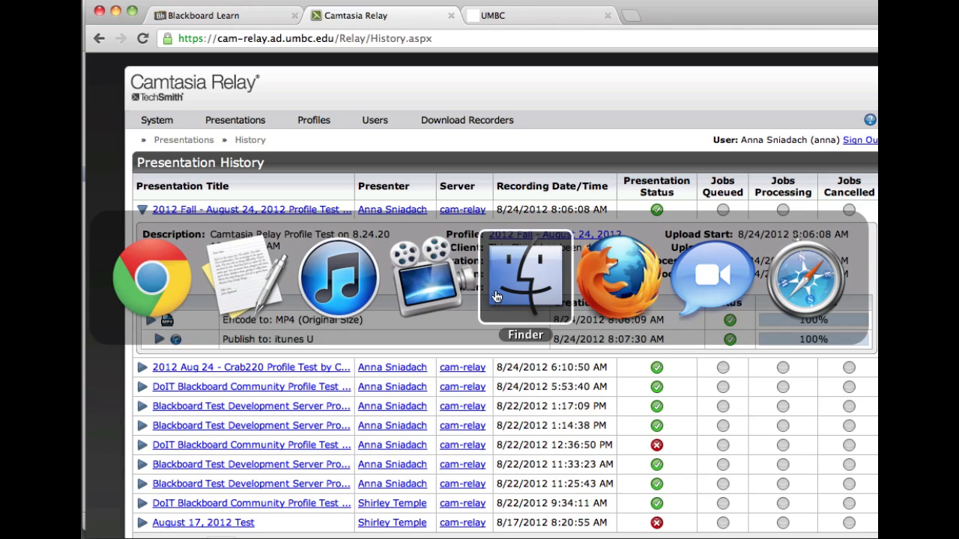
pyautogui.press('super+Tab')
pyautogui.press('super+Tab')
pyautogui.press('super+Tab')
pyautogui.press('super+Tab')
pyautogui.press('super+Tab')
pyautogui.press('super+Tab')
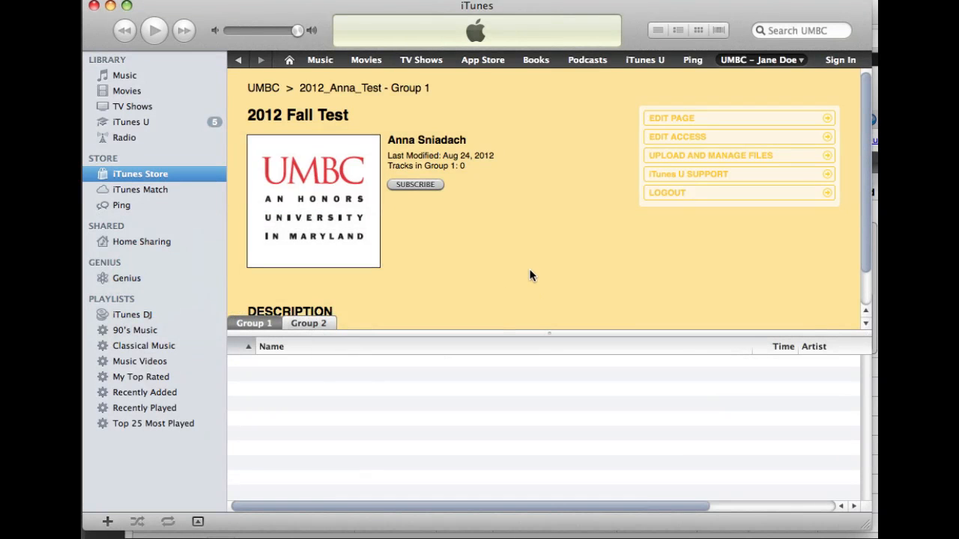
pyautogui.click(304, 324)
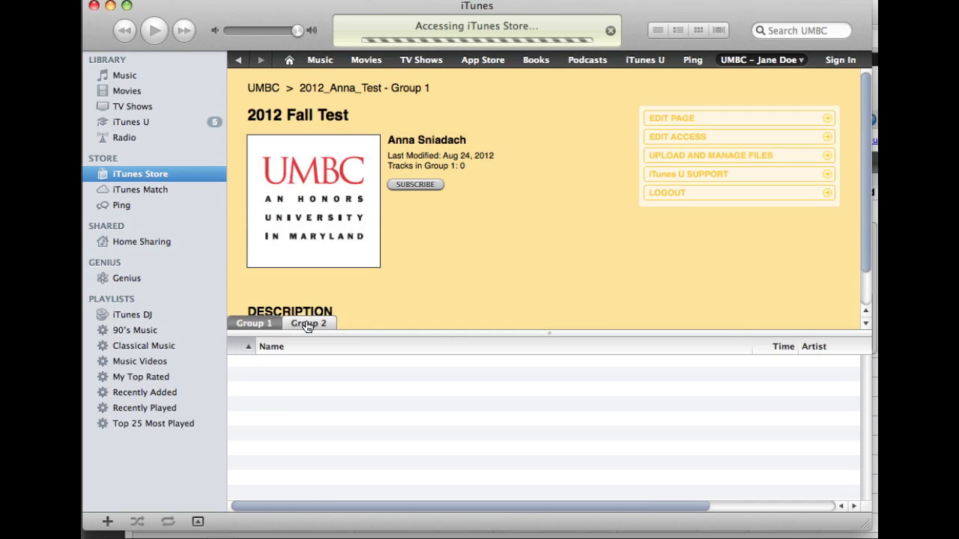
pyautogui.click(251, 329)
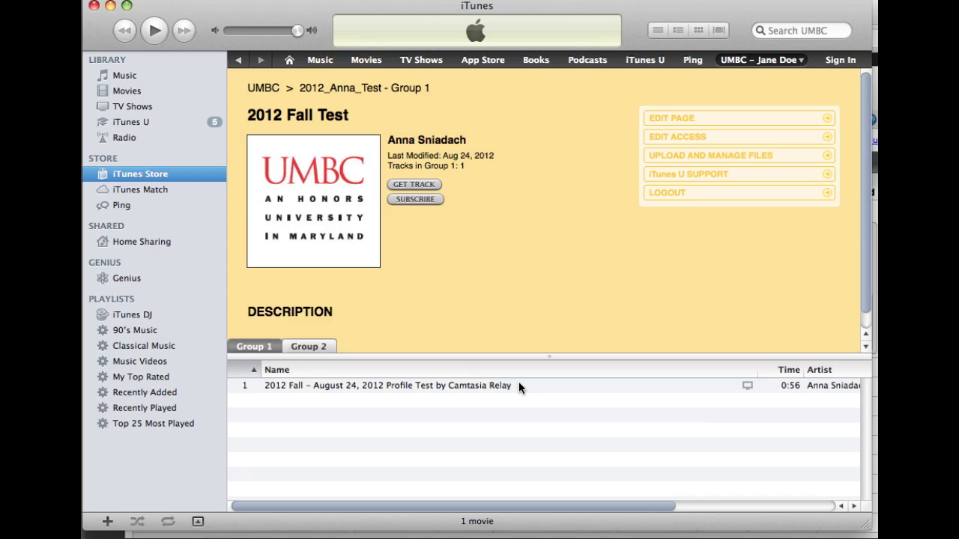
pyautogui.click(478, 387)
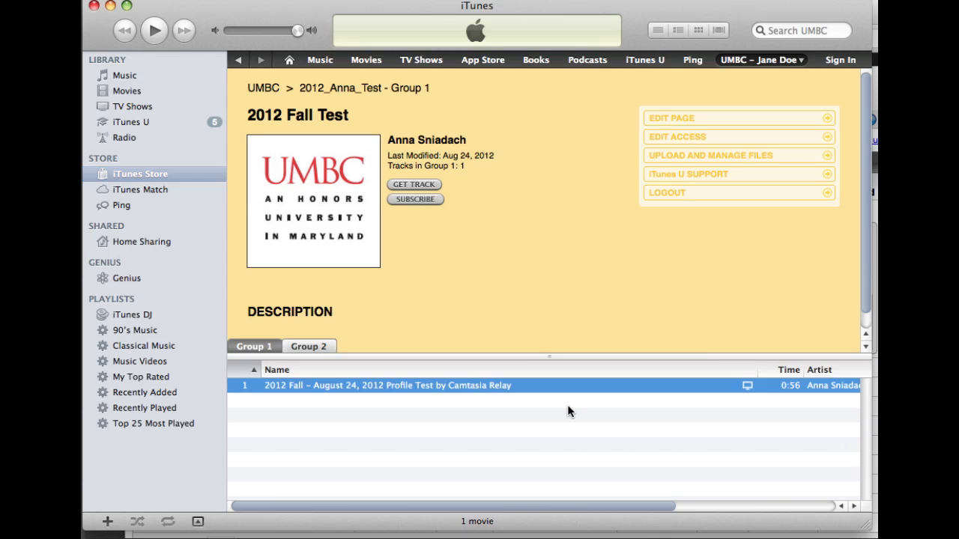